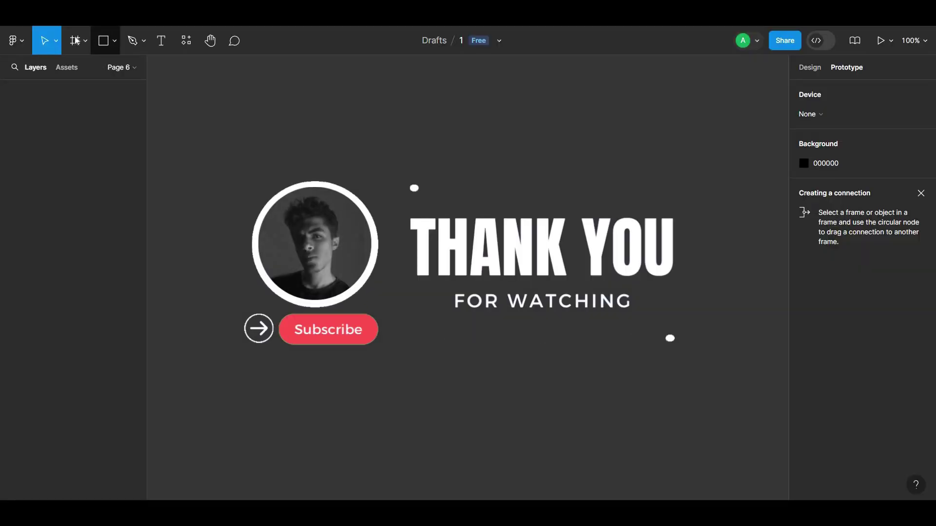
# Step: Place Frame 1 on the canvas, enlarge it, and zoom the view to 200%
pyautogui.press('f')
pyautogui.click(371, 188)
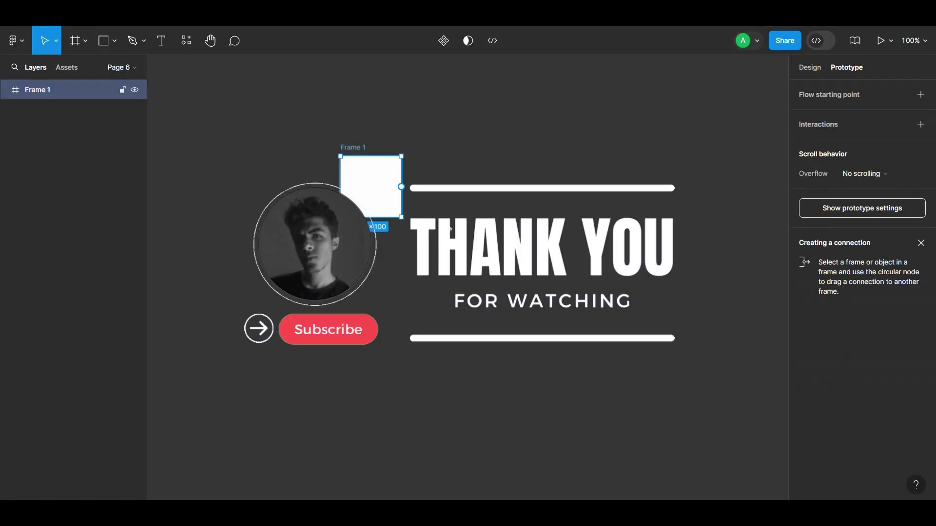
pyautogui.click(809, 68)
pyautogui.moveTo(540, 222)
pyautogui.mouseDown()
pyautogui.moveTo(473, 254)
pyautogui.moveTo(510, 317)
pyautogui.mouseUp()
pyautogui.click(458, 168)
pyautogui.hotkey('ctrl', '=')
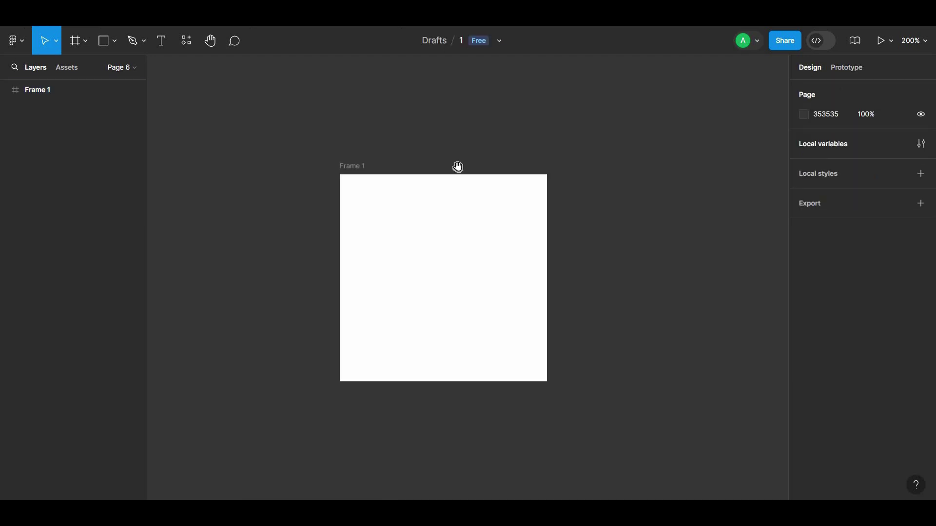
pyautogui.scroll(-1, 205, 123)
# Step: Draw a 50×50 circle inside the frame, centred horizontally and vertically
pyautogui.click(119, 45)
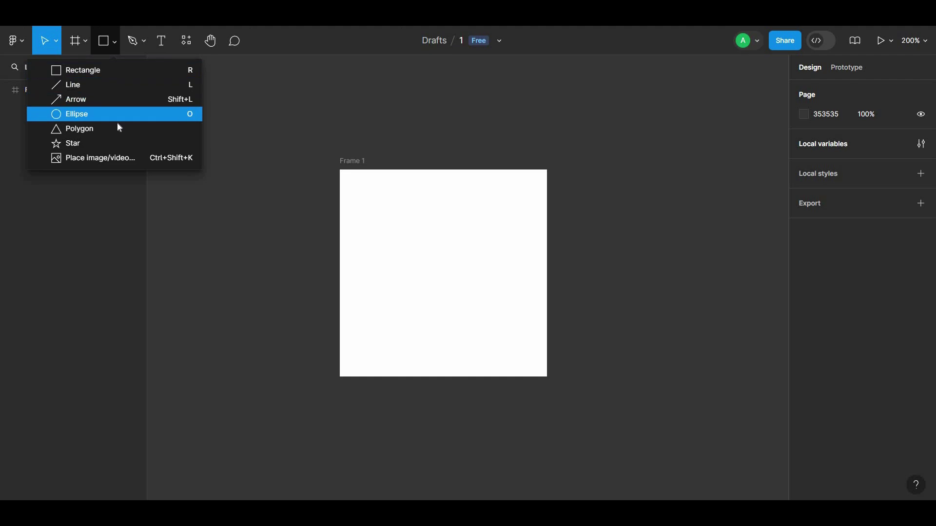
pyautogui.click(118, 116)
pyautogui.click(442, 278)
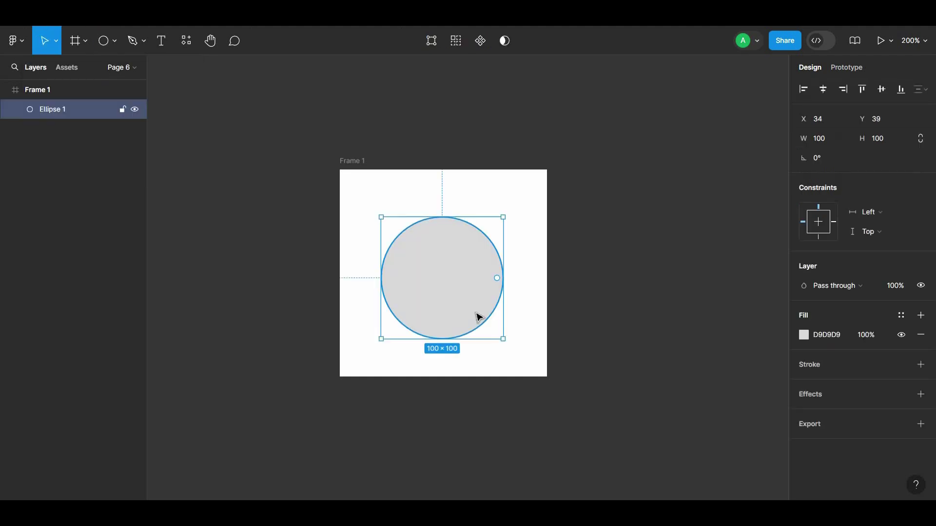
pyautogui.moveTo(504, 341); pyautogui.dragTo(471, 304)
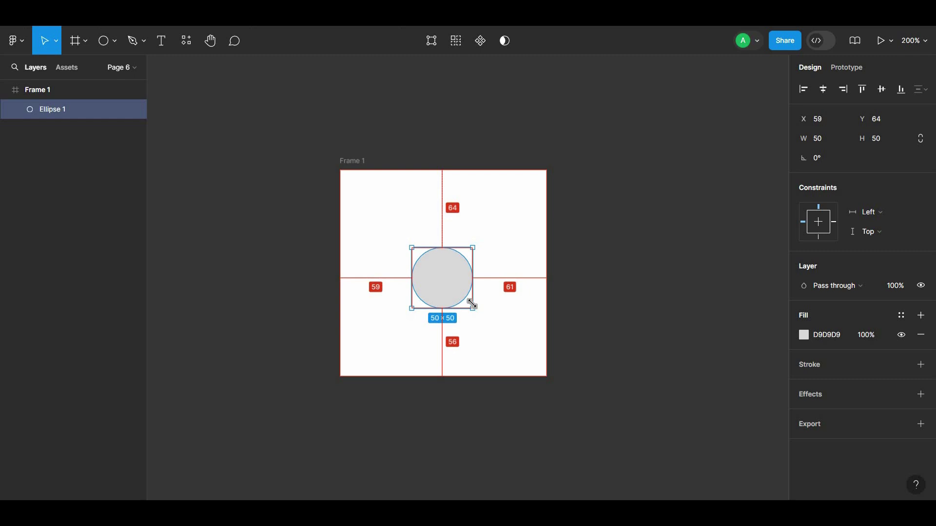
pyautogui.click(823, 89)
pyautogui.click(882, 89)
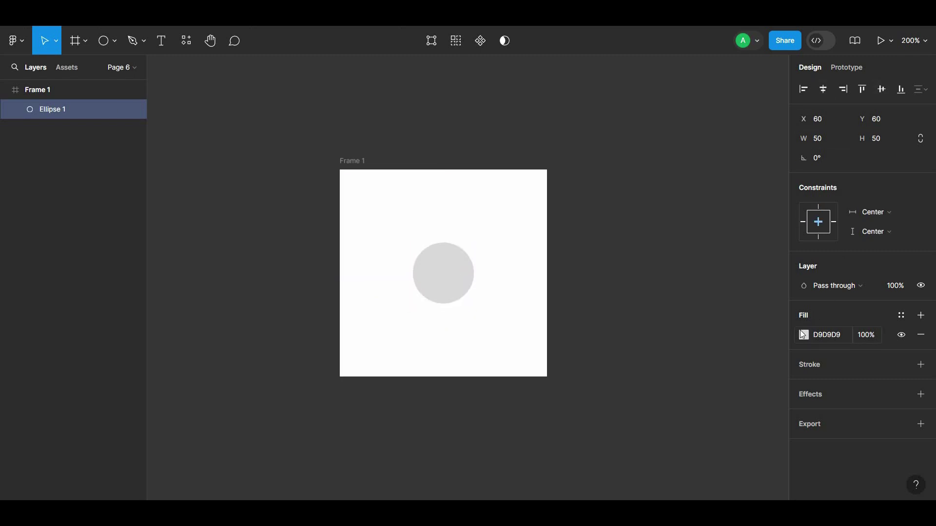
# Step: Give the circle a bright green 27C737 fill
pyautogui.click(803, 334)
pyautogui.click(711, 350)
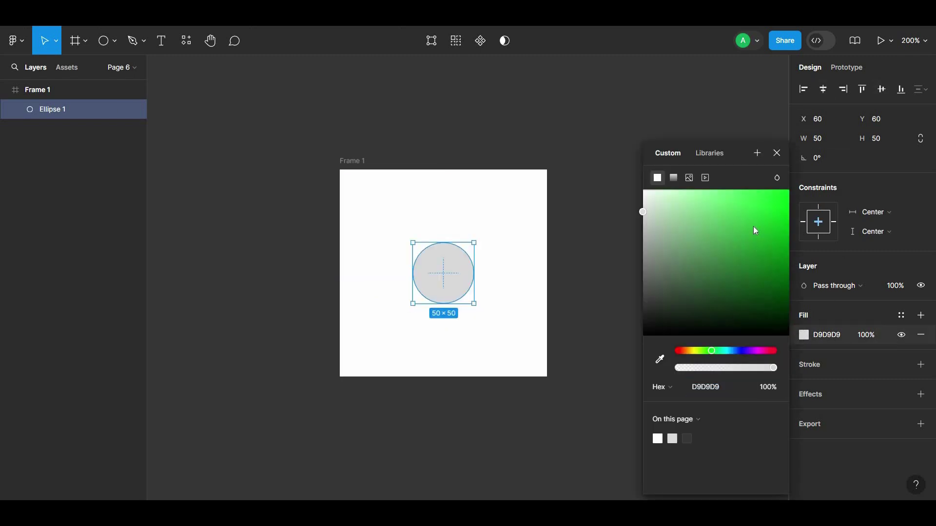
pyautogui.moveTo(754, 230); pyautogui.dragTo(753, 229)
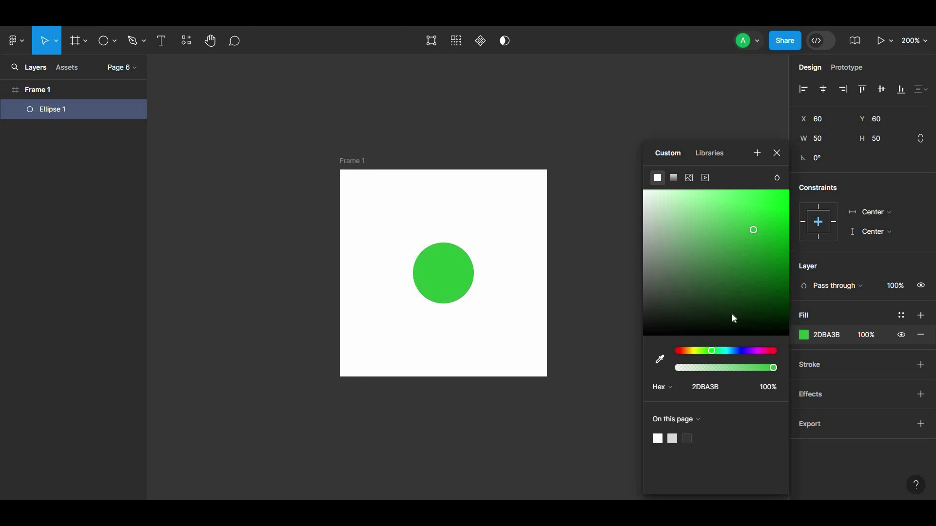
pyautogui.moveTo(767, 244); pyautogui.dragTo(764, 224)
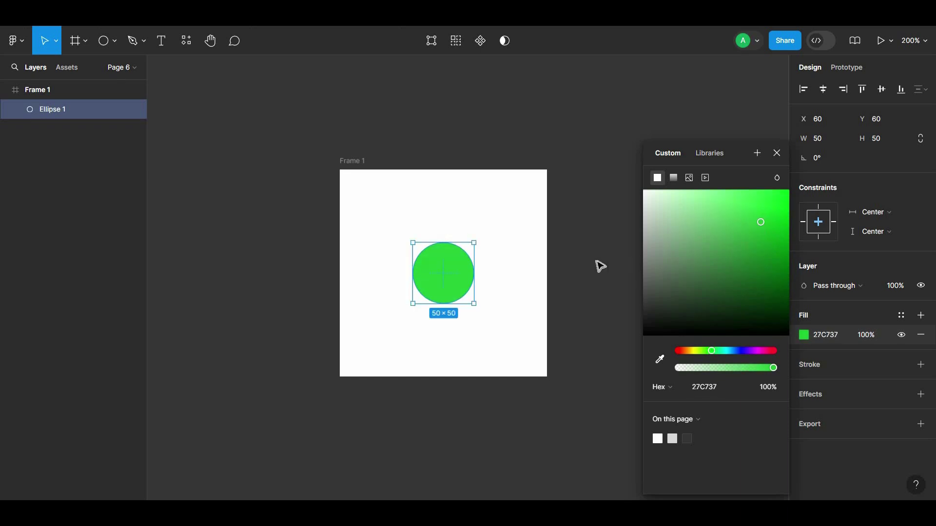
pyautogui.click(698, 182)
pyautogui.click(443, 273)
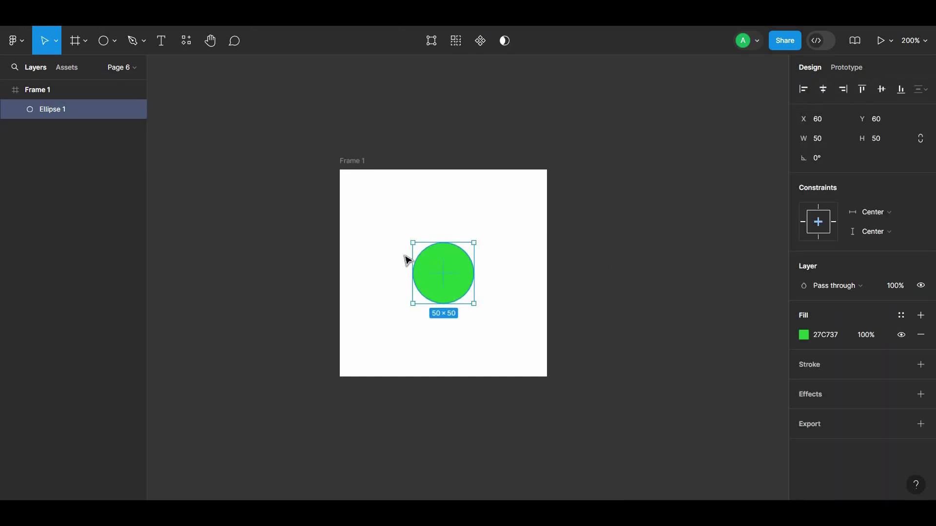
# Step: Duplicate the green circle into three stacked layers named 1, 2 and 3
pyautogui.hotkey('ctrl', 'd')
pyautogui.doubleClick(72, 110)
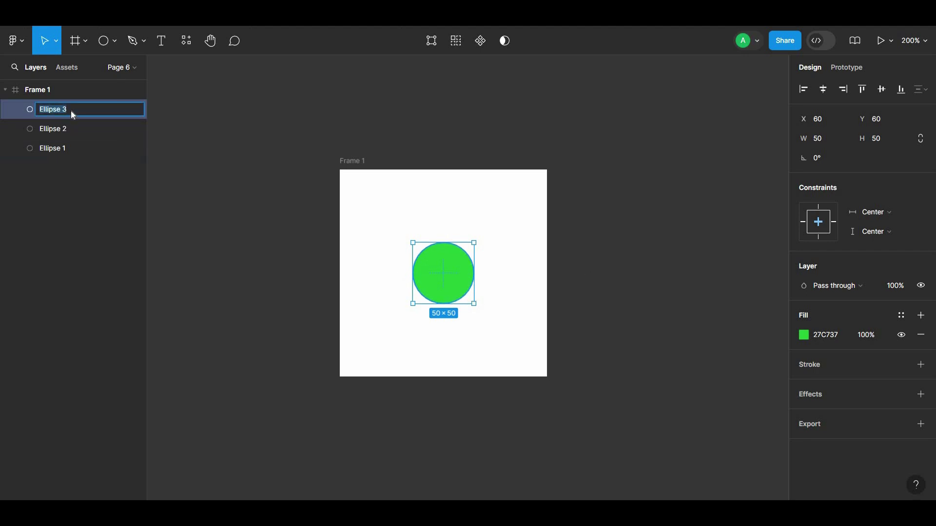
pyautogui.write('1')
pyautogui.click(71, 128)
pyautogui.doubleClick(71, 128)
pyautogui.write('2')
pyautogui.click(71, 146)
pyautogui.doubleClick(71, 148)
pyautogui.write('3')
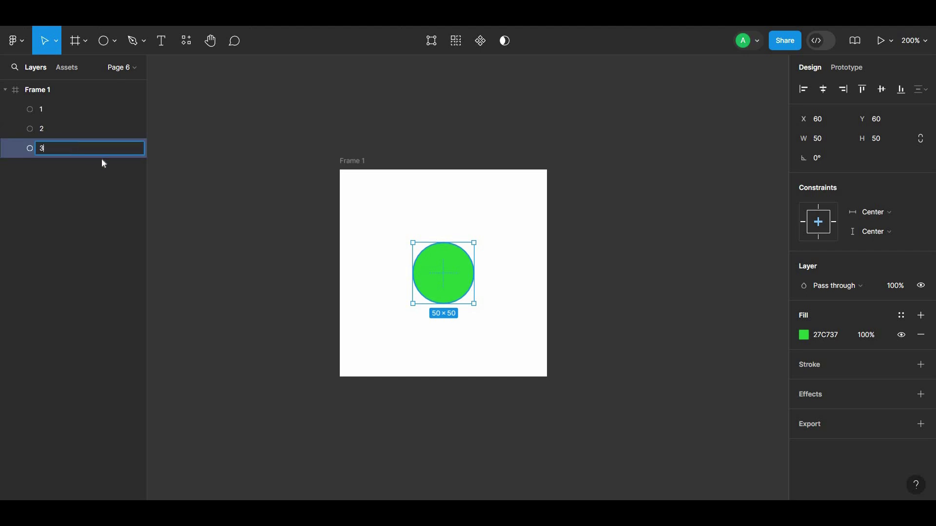
pyautogui.press('Return')
pyautogui.click(65, 113)
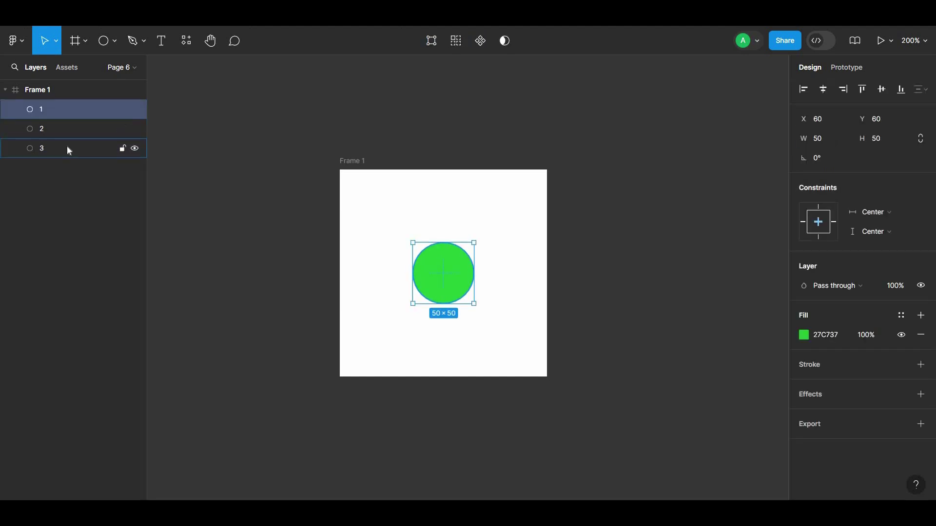
pyautogui.click(66, 145)
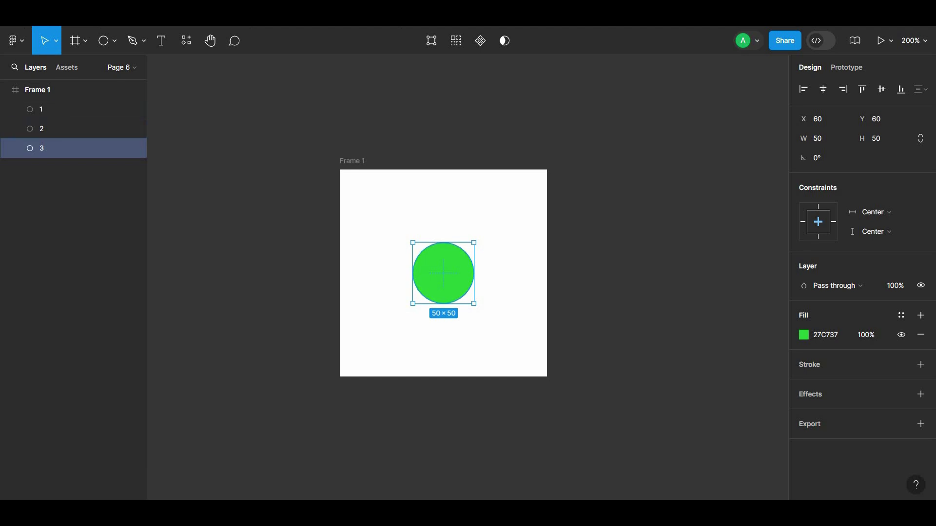
pyautogui.click(336, 155)
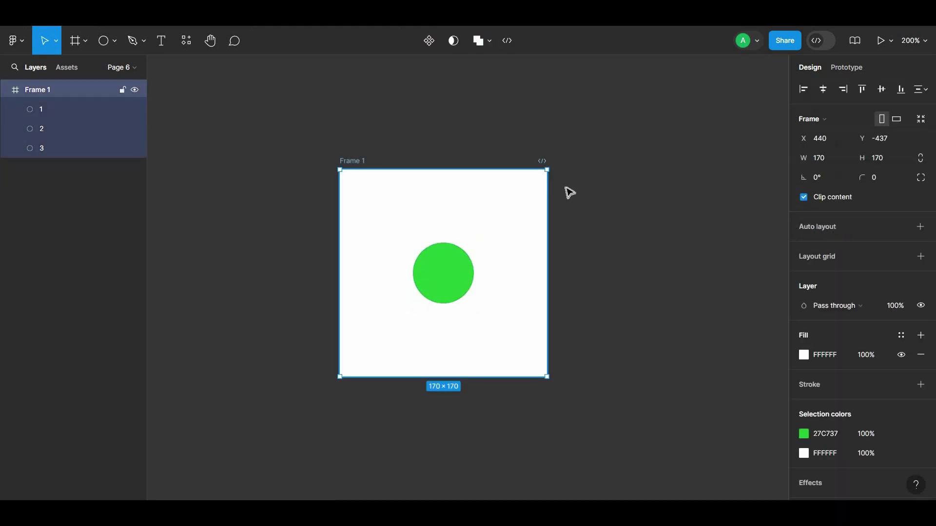
# Step: Remove Frame 1's white fill and duplicate it as Frame 2 to its right
pyautogui.click(921, 355)
pyautogui.click(458, 197)
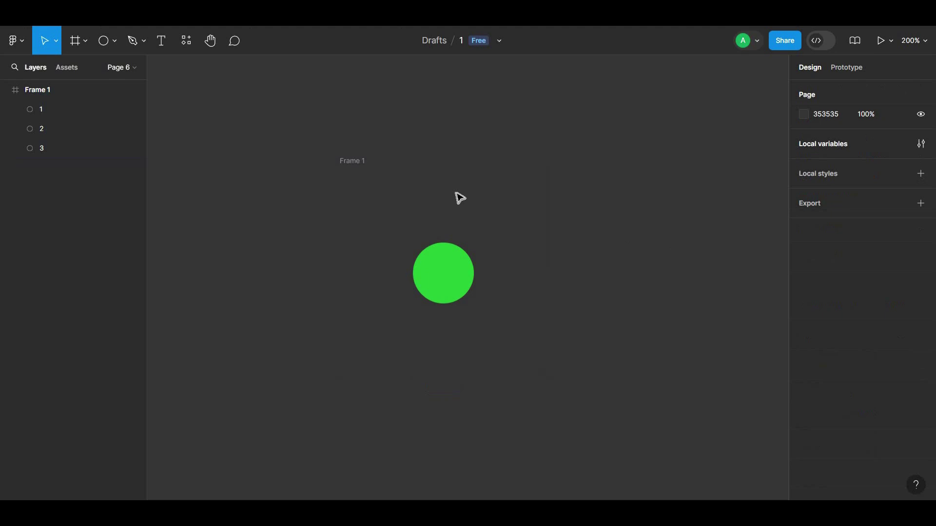
pyautogui.click(359, 165)
pyautogui.hotkey('ctrl', 'd')
pyautogui.hotkey('shift', 'Right')
pyautogui.hotkey('shift', 'Right')
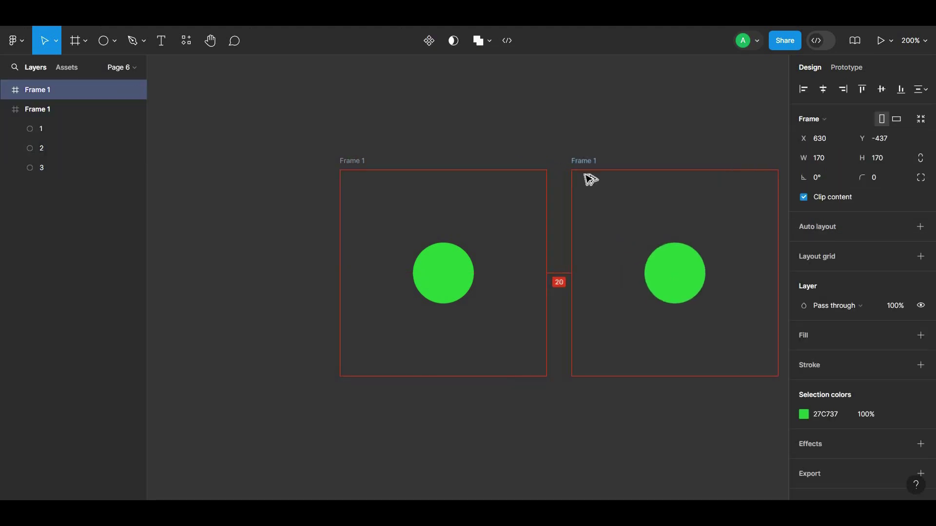
pyautogui.moveTo(590, 178); pyautogui.dragTo(593, 179)
pyautogui.hscroll(3, 488, 204)
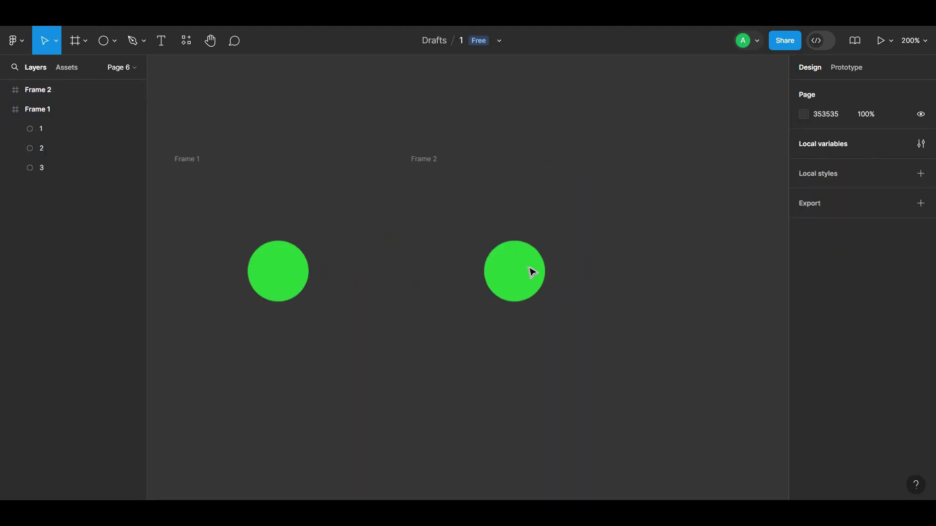
# Step: In Frame 2, enlarge circle 3 to 80×80 and set its fill opacity to 25%
pyautogui.click(532, 280)
pyautogui.click(67, 131)
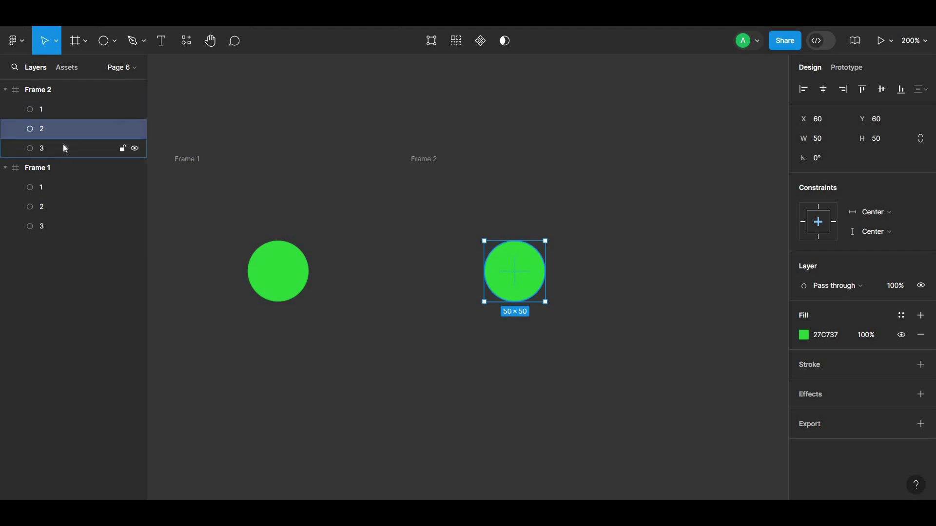
pyautogui.click(60, 115)
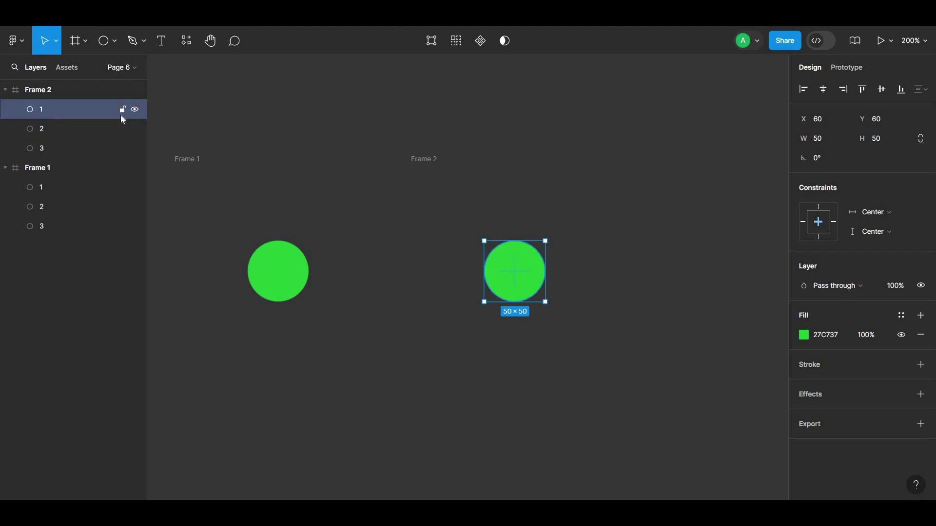
pyautogui.click(803, 335)
pyautogui.click(730, 252)
pyautogui.hotkey('ctrl', 'z')
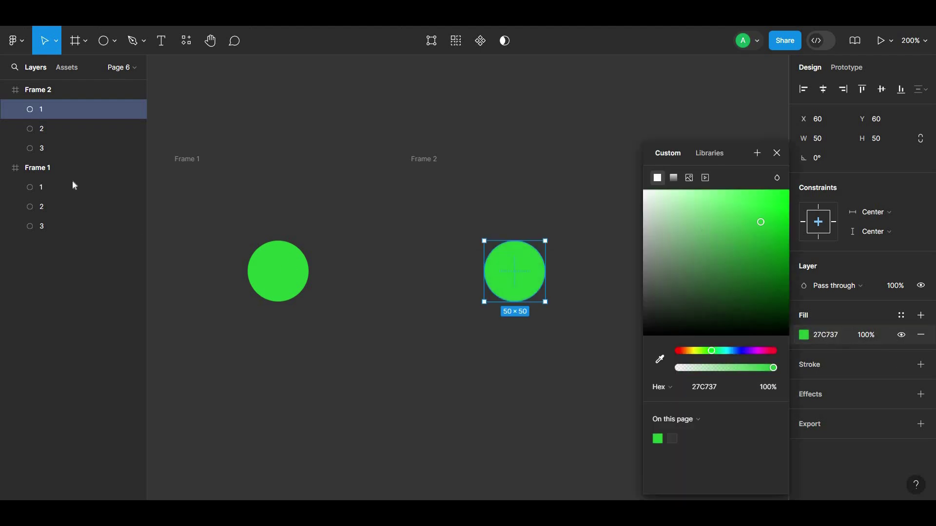
pyautogui.click(76, 146)
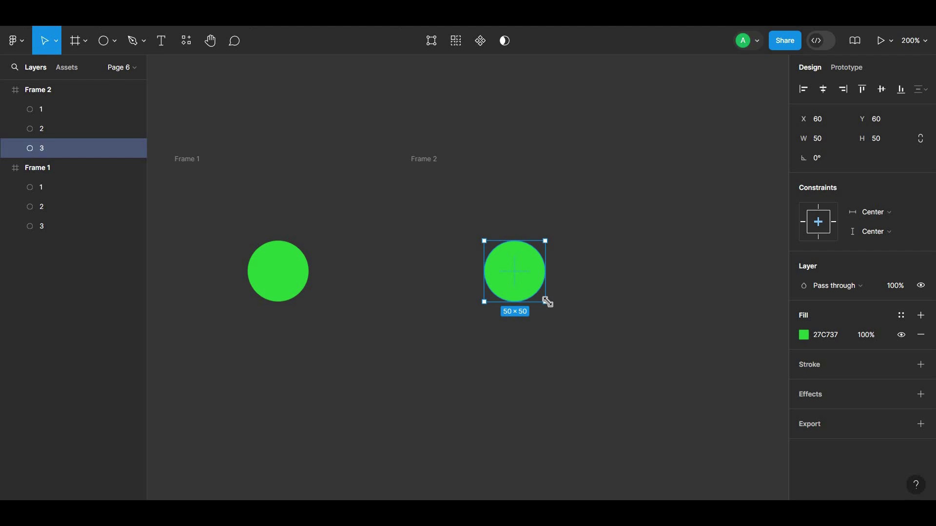
pyautogui.moveTo(547, 301); pyautogui.dragTo(560, 321)
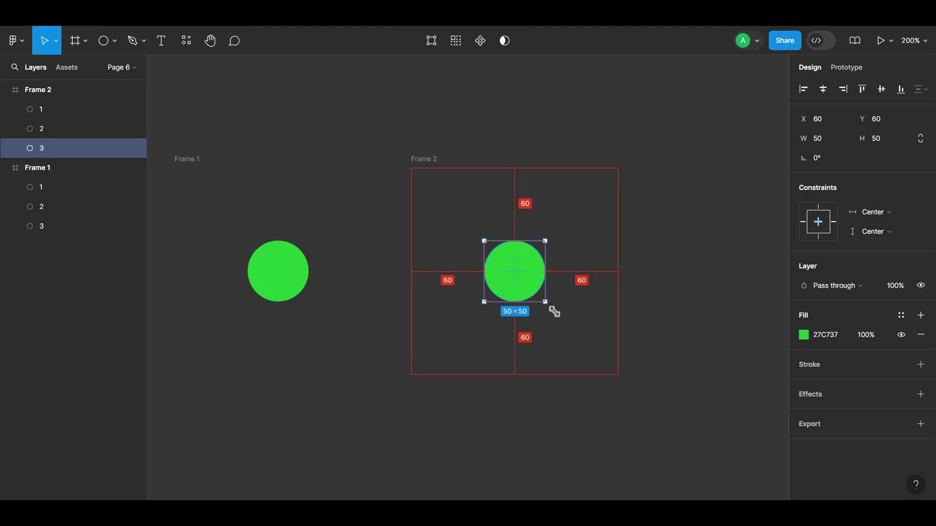
pyautogui.click(861, 335)
pyautogui.write('25')
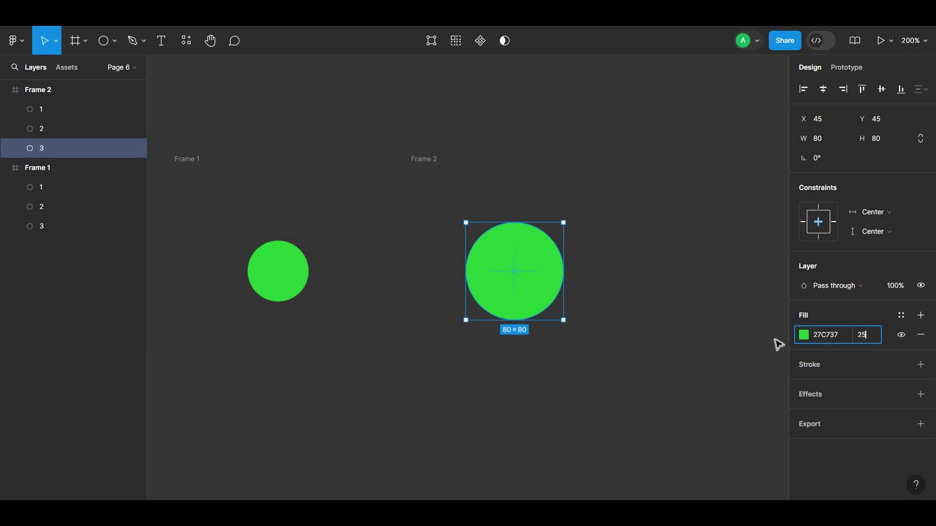
pyautogui.click(737, 334)
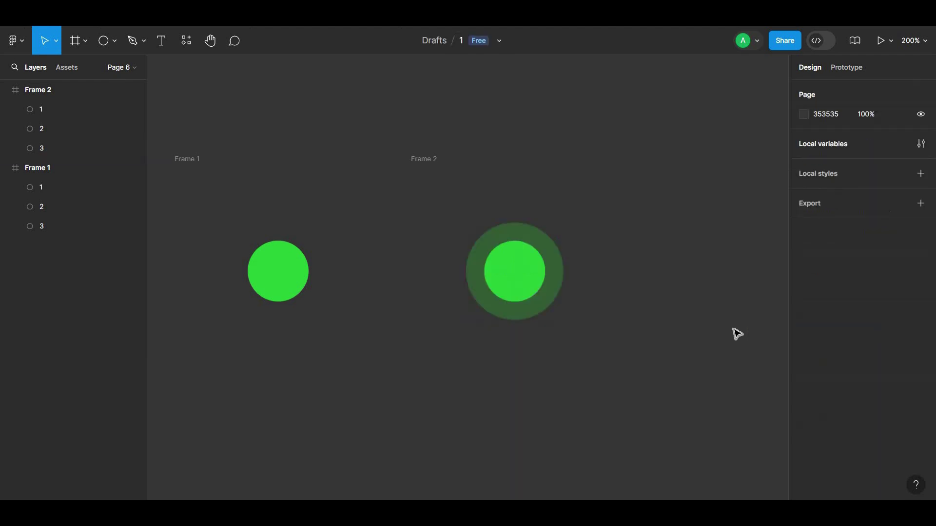
# Step: Duplicate Frame 2 as Frame 3 and enlarge its outer circle to 138×138
pyautogui.click(437, 166)
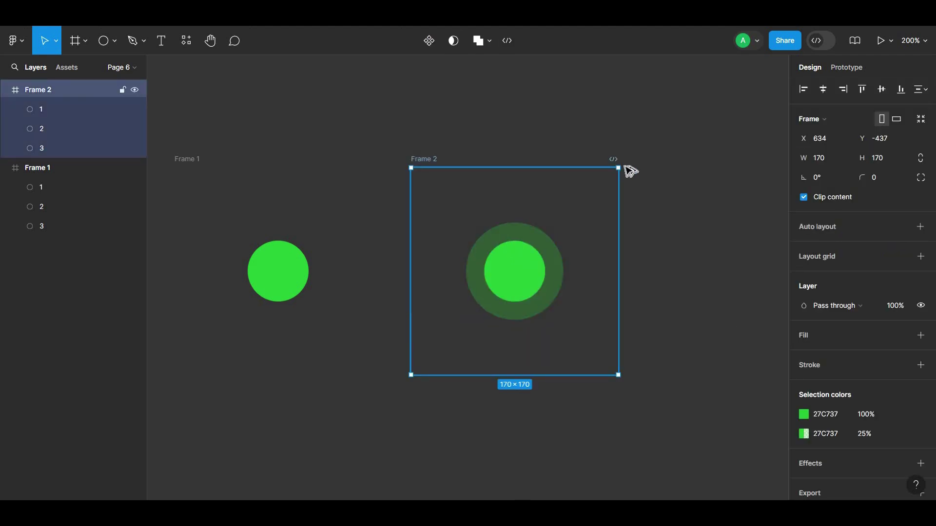
pyautogui.hotkey('ctrl', 'd')
pyautogui.click(494, 133)
pyautogui.hscroll(5, 494, 133)
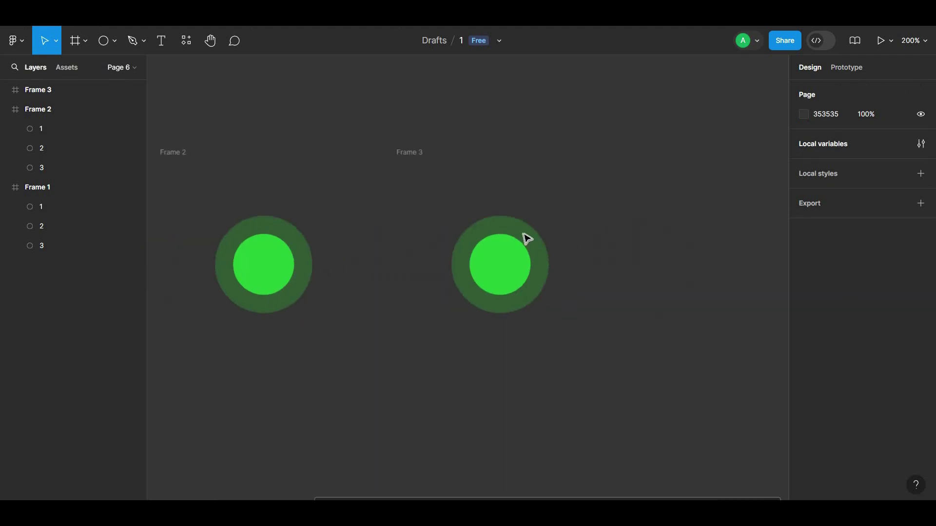
pyautogui.click(545, 304)
pyautogui.moveTo(586, 351)
pyautogui.mouseDown()
pyautogui.moveTo(550, 318)
pyautogui.moveTo(602, 353)
pyautogui.moveTo(583, 336)
pyautogui.mouseUp()
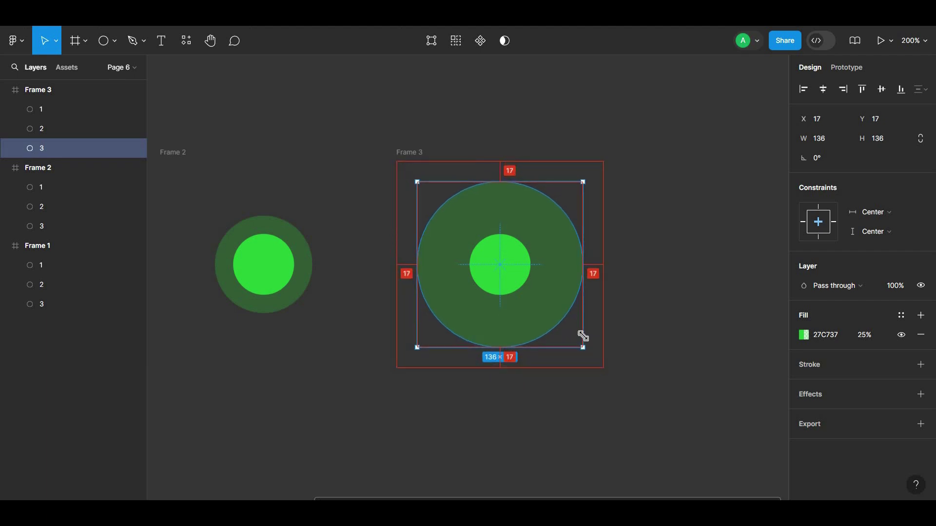
# Step: Set Frame 3's circle 2 to 25% fill opacity and enlarge it to 92×92
pyautogui.click(629, 301)
pyautogui.click(516, 266)
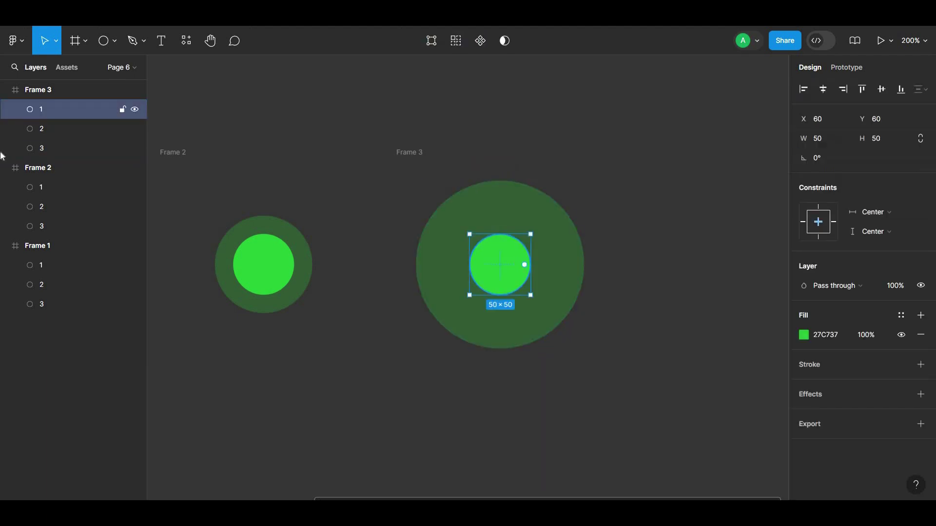
pyautogui.click(38, 135)
pyautogui.moveTo(533, 297); pyautogui.dragTo(546, 311)
pyautogui.hotkey('ctrl', 'z')
pyautogui.click(879, 341)
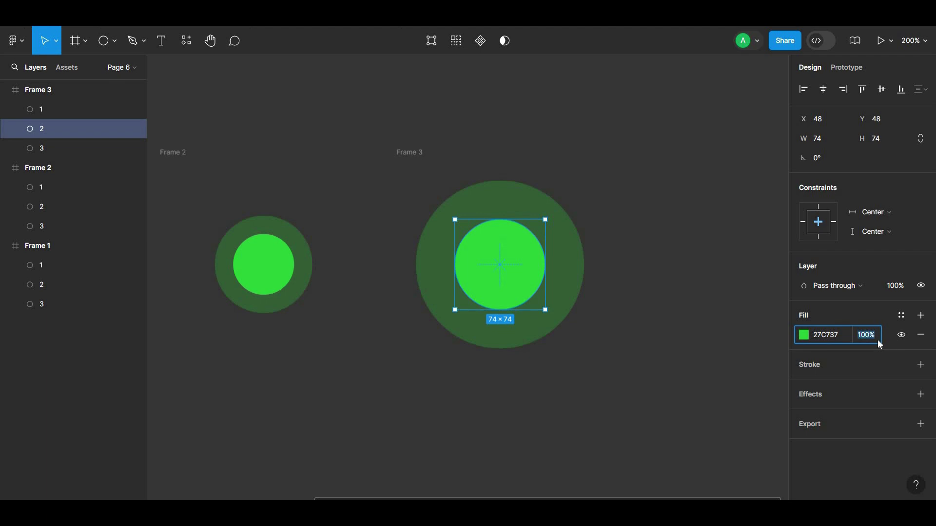
pyautogui.write('25')
pyautogui.click(688, 318)
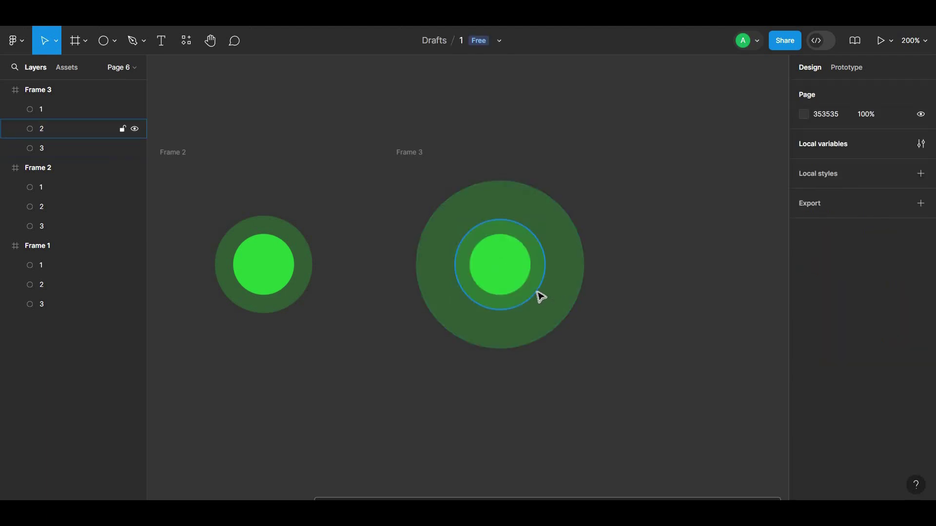
pyautogui.click(540, 298)
pyautogui.moveTo(550, 320); pyautogui.dragTo(552, 322)
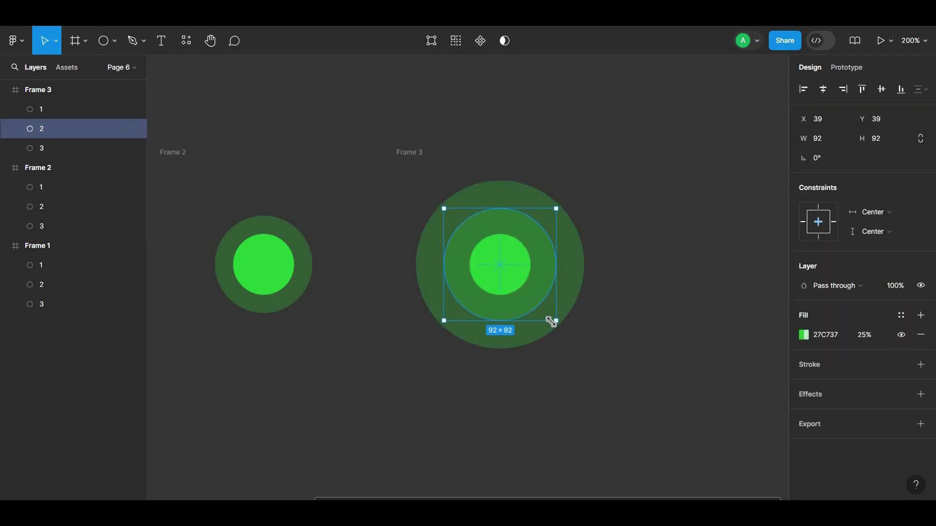
pyautogui.click(667, 326)
# Step: Copy Frame 3 to its right as Frame 4
pyautogui.moveTo(648, 288); pyautogui.dragTo(735, 335)
pyautogui.hotkey('shift', '0')
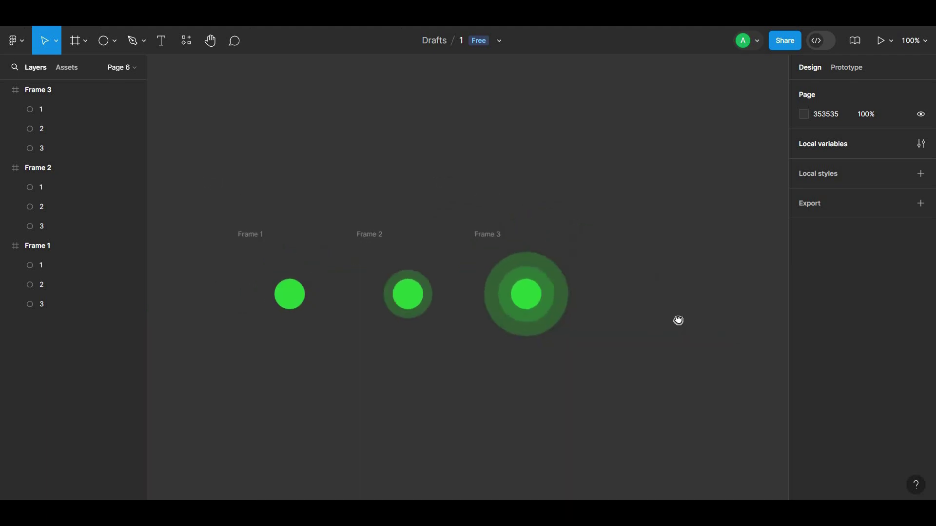
pyautogui.moveTo(679, 320); pyautogui.dragTo(604, 351)
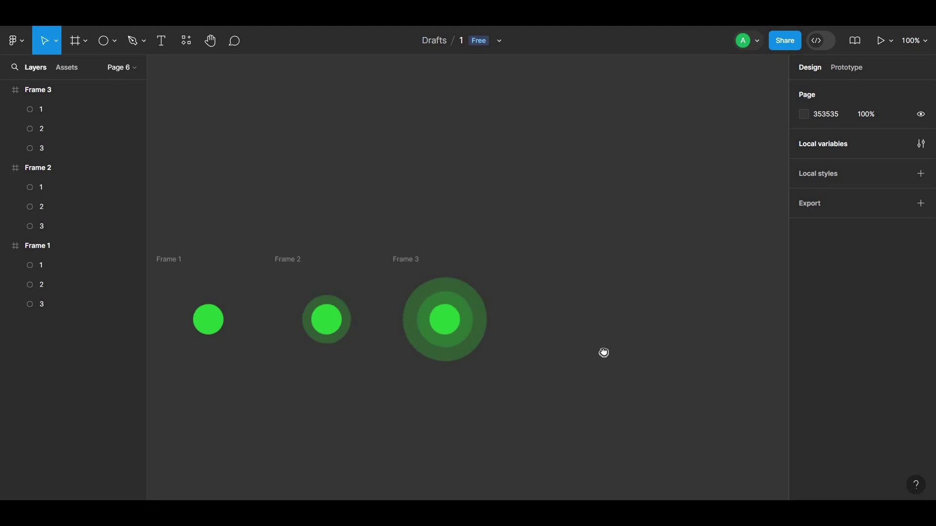
pyautogui.moveTo(457, 264); pyautogui.dragTo(595, 309)
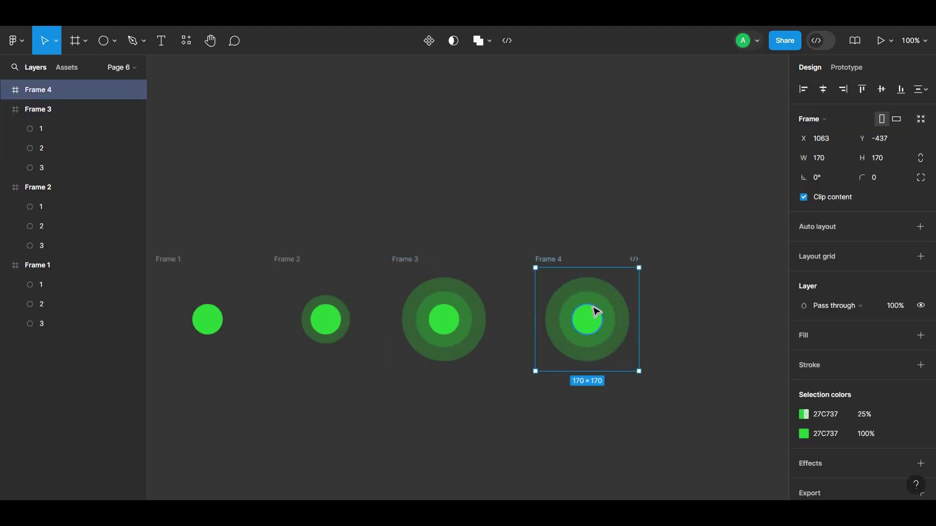
pyautogui.press('+')
pyautogui.moveTo(479, 287); pyautogui.dragTo(336, 264)
# Step: In Frame 4, set outer ring 3 to 0% fill and enlarge ring 2 to 138×138
pyautogui.click(621, 346)
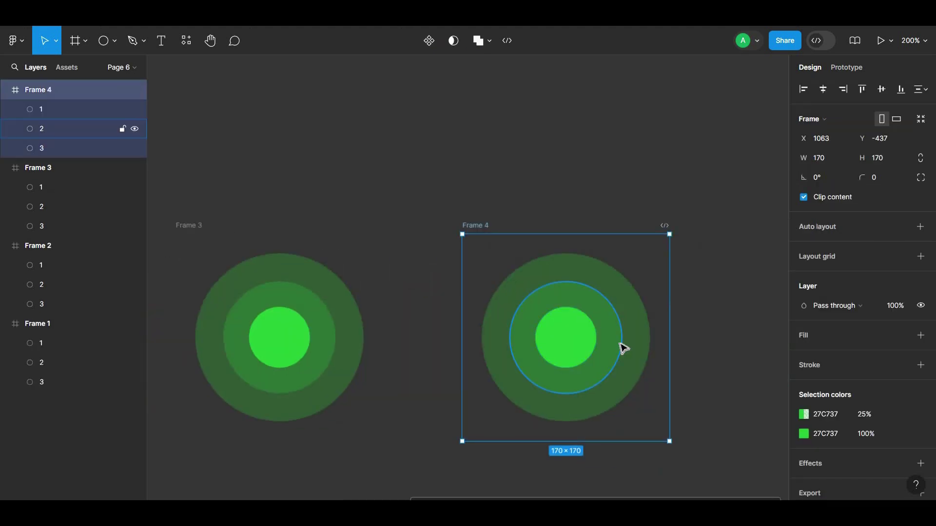
pyautogui.moveTo(629, 399); pyautogui.dragTo(644, 372)
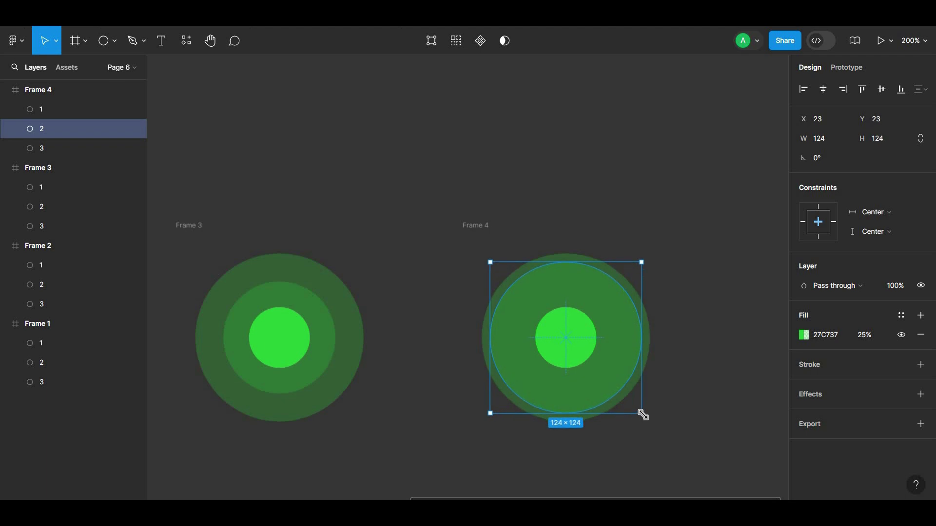
pyautogui.hotkey('ctrl', 'z')
pyautogui.click(643, 310)
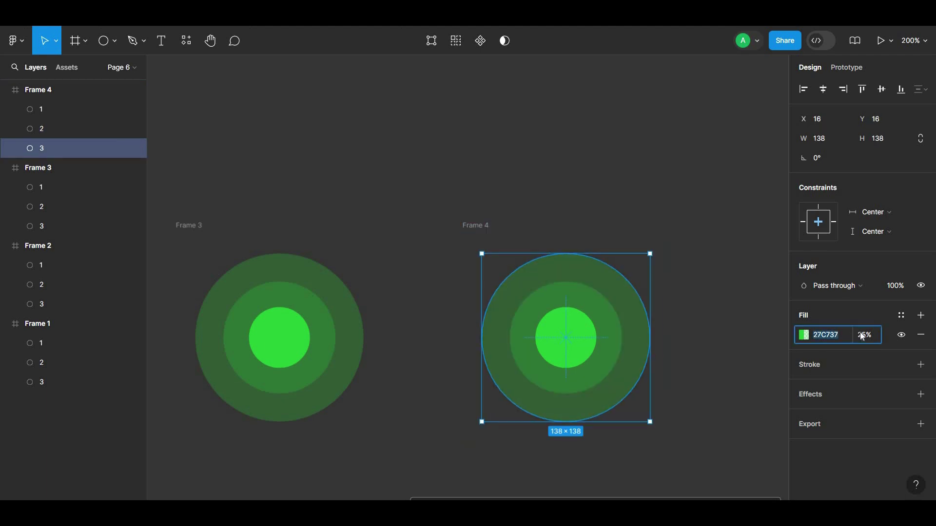
pyautogui.write('0')
pyautogui.press('Return')
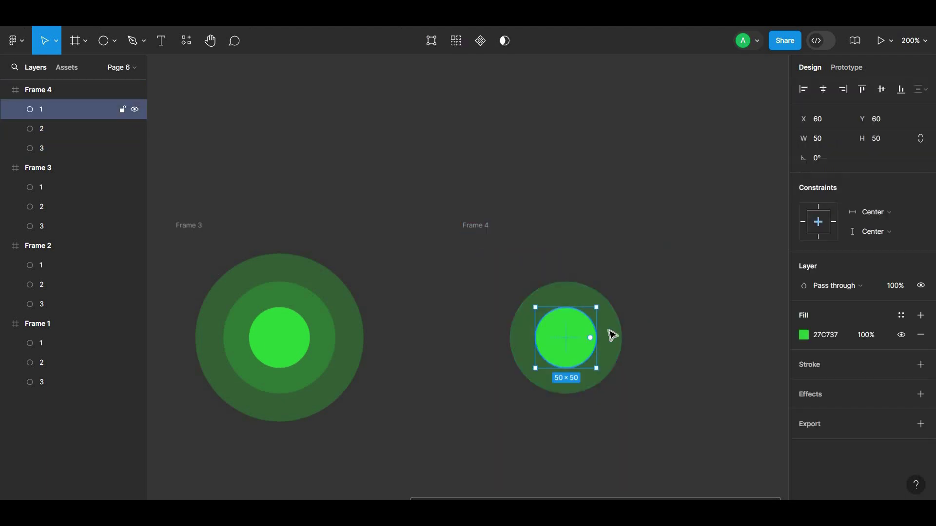
pyautogui.click(612, 335)
pyautogui.moveTo(623, 397); pyautogui.dragTo(643, 424)
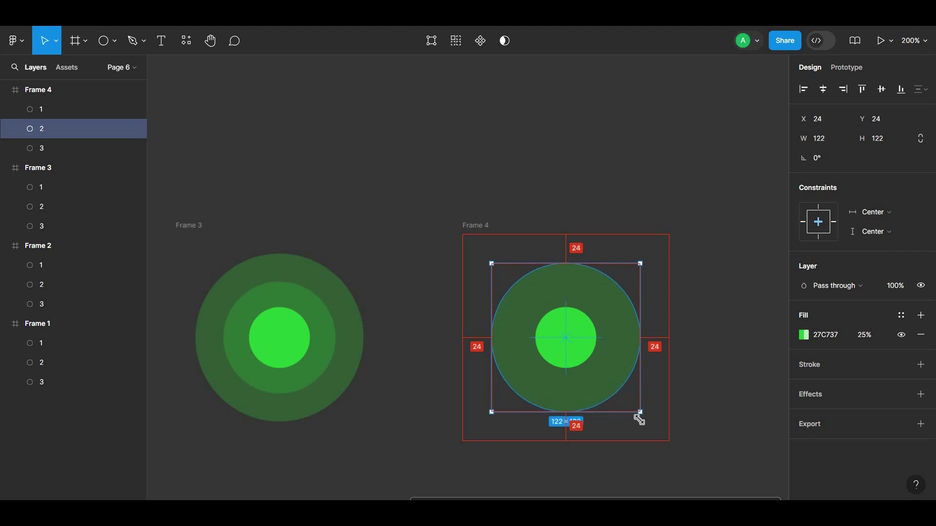
pyautogui.click(770, 311)
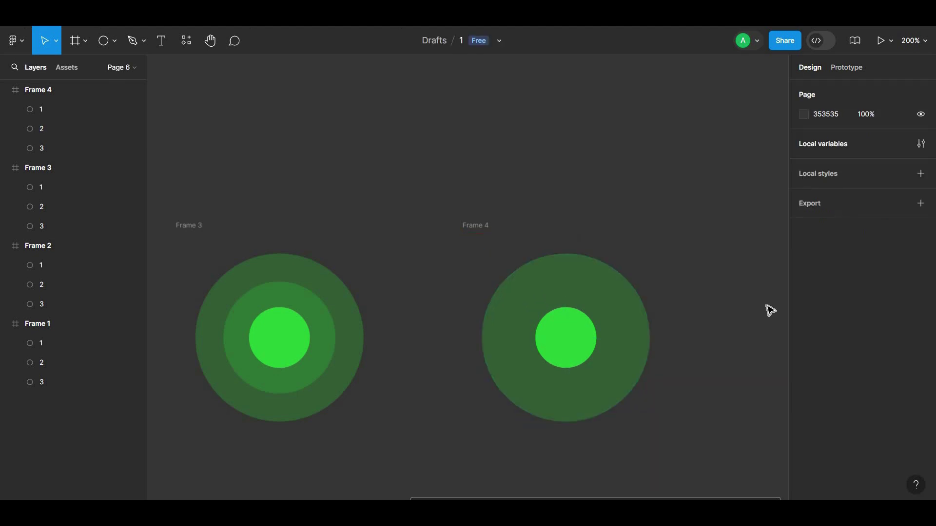
pyautogui.hotkey('shift', '0')
# Step: Tidy Frames 1–4 to 24 spacing and combine them into one component set
pyautogui.hscroll(-3, 720, 296)
pyautogui.hscroll(-3, 682, 299)
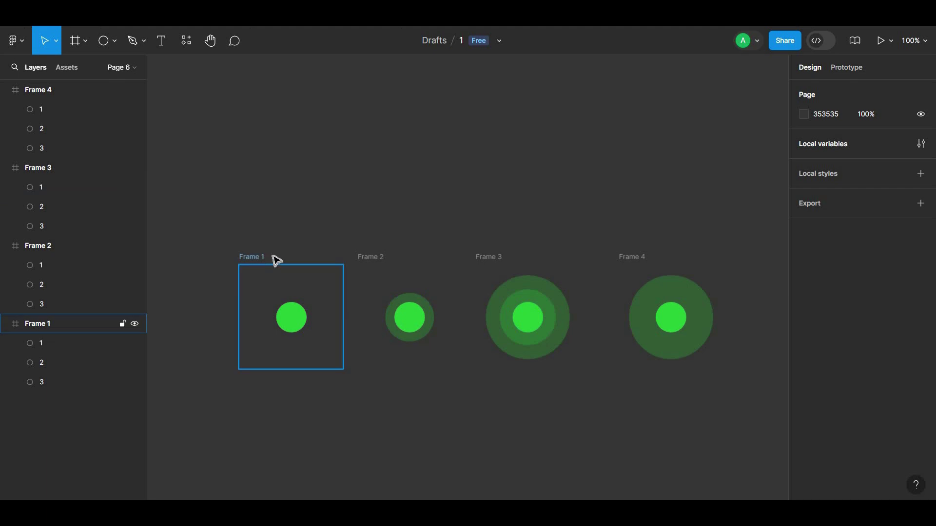
pyautogui.moveTo(216, 234); pyautogui.dragTo(727, 441)
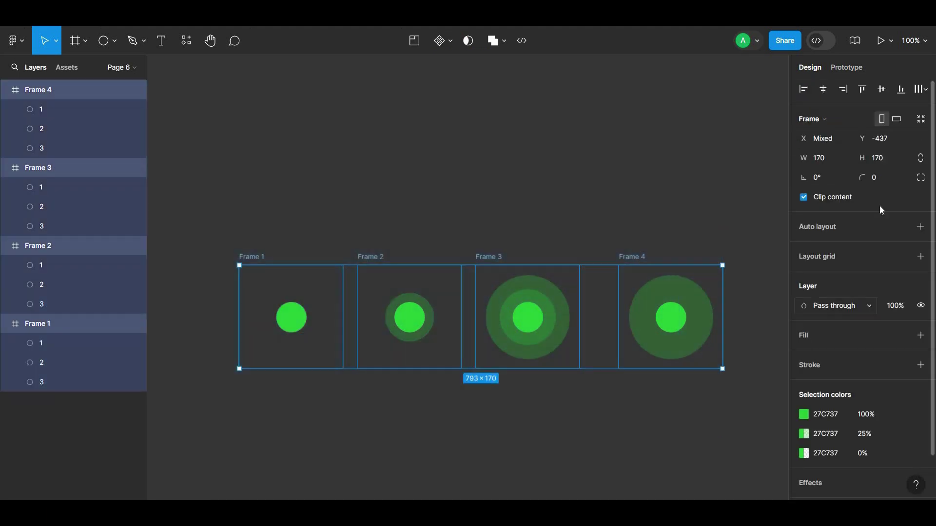
pyautogui.moveTo(701, 365)
pyautogui.click(713, 360)
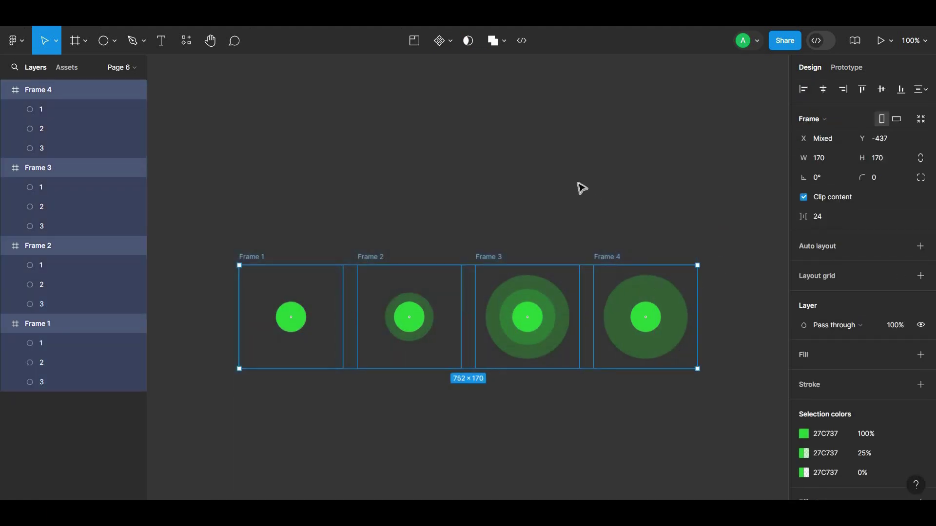
pyautogui.click(451, 43)
pyautogui.click(452, 96)
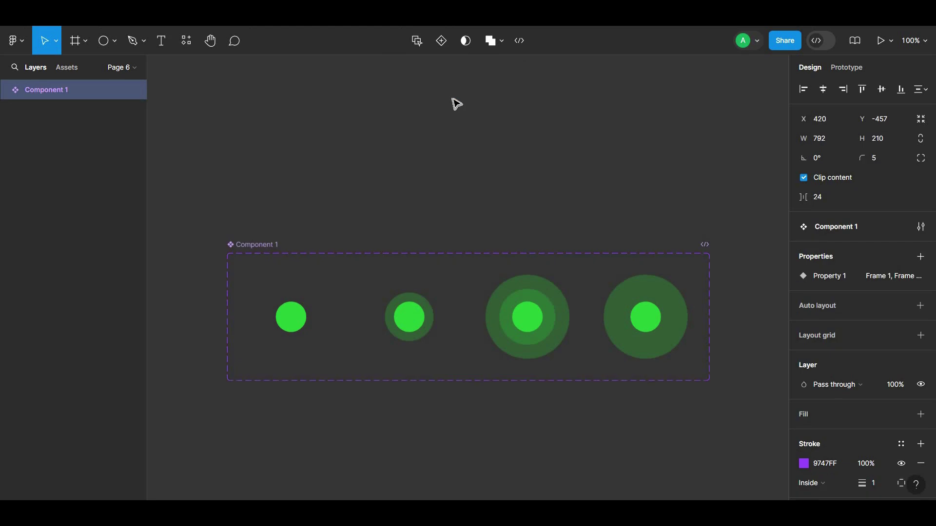
# Step: In prototype mode, connect Frame 1 to Frame 2
pyautogui.click(846, 67)
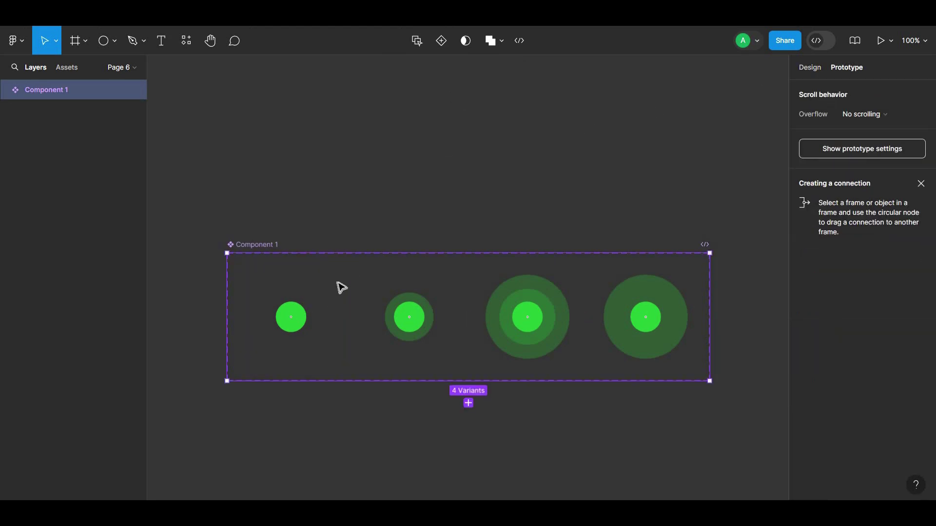
pyautogui.click(335, 293)
pyautogui.moveTo(343, 317); pyautogui.dragTo(390, 317)
pyautogui.moveTo(367, 351); pyautogui.dragTo(569, 112)
# Step: Set the interaction to After delay 1 ms with Smart animate, Ease in and out
pyautogui.click(569, 109)
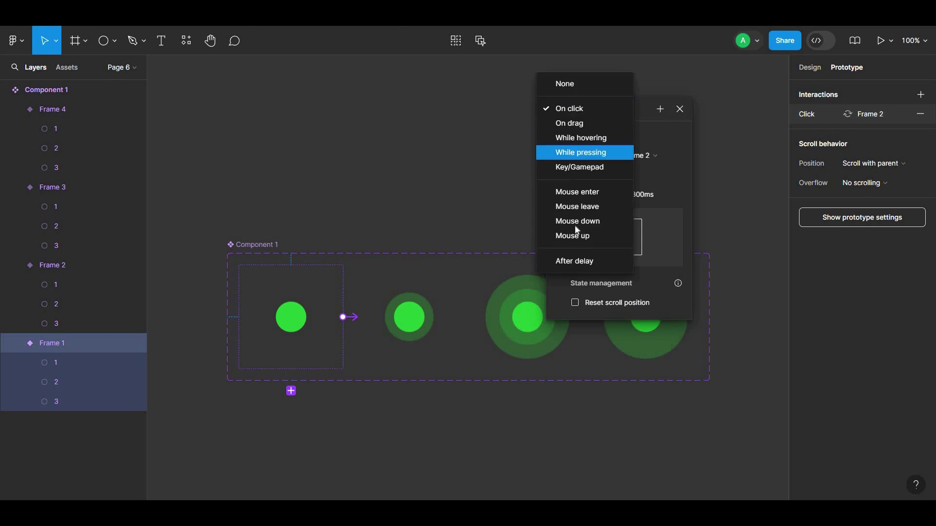
pyautogui.click(575, 262)
pyautogui.click(599, 135)
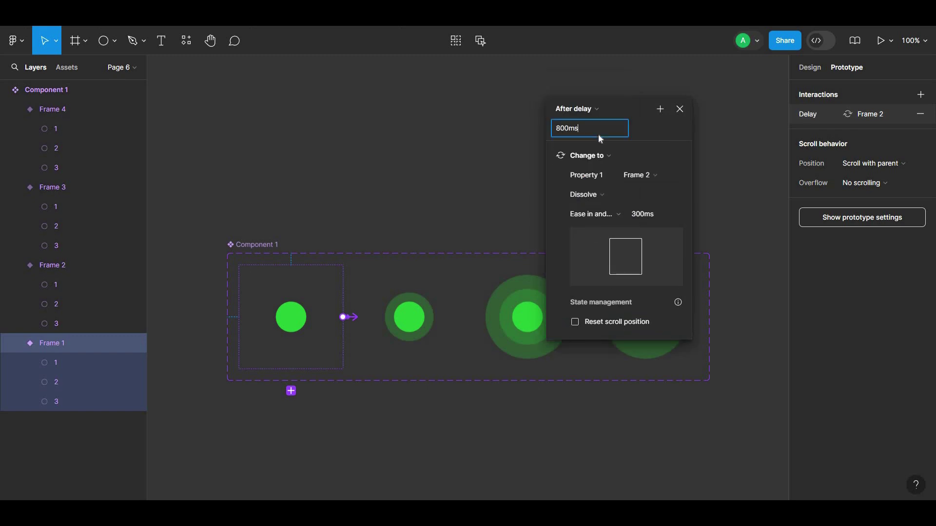
pyautogui.doubleClick(598, 135)
pyautogui.write('1')
pyautogui.click(601, 195)
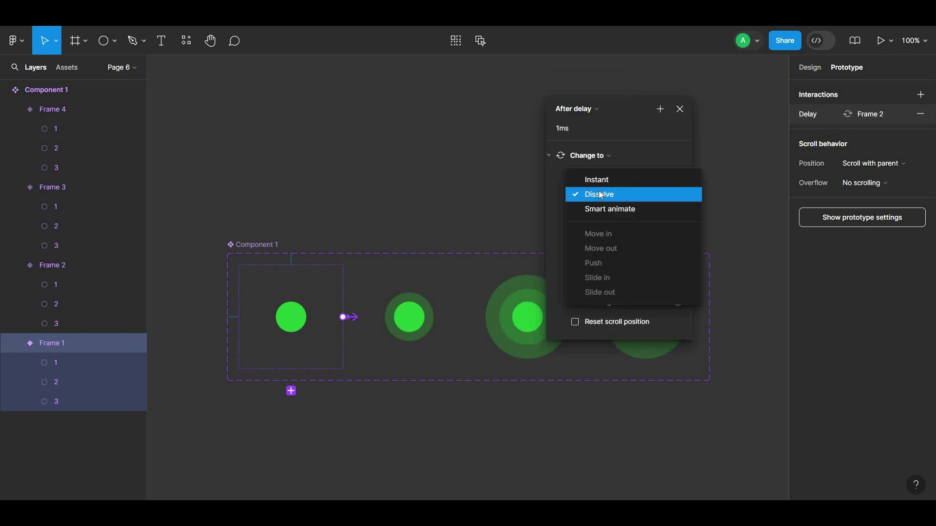
pyautogui.click(604, 207)
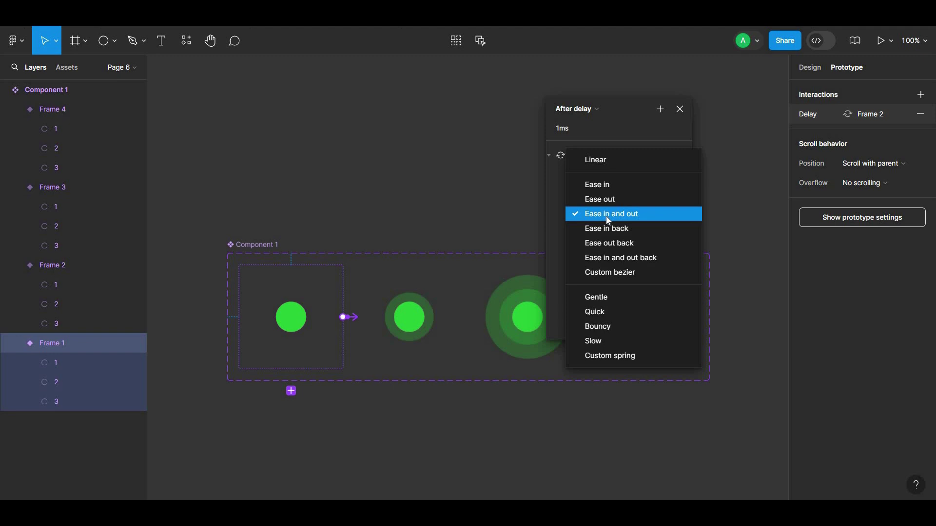
pyautogui.click(606, 216)
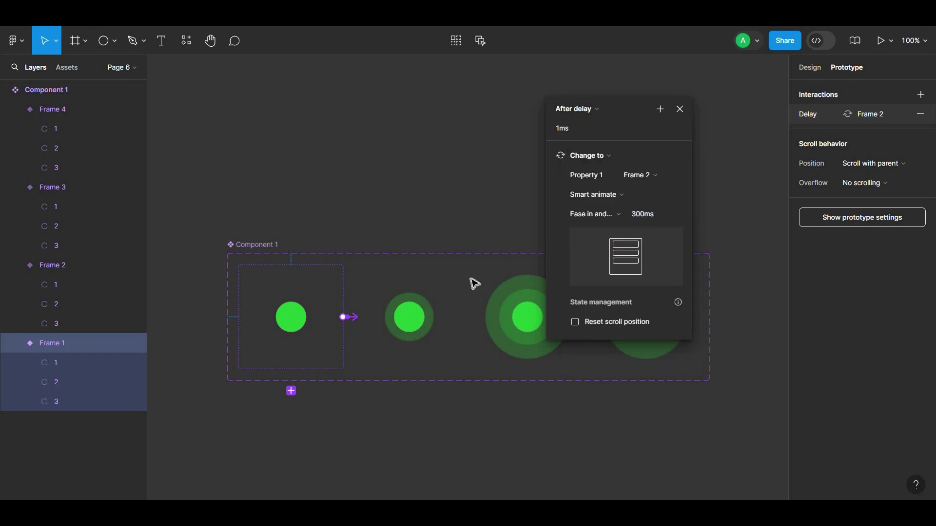
pyautogui.click(404, 314)
# Step: Link Frame 2 to Frame 3 with an After delay trigger of 1 ms
pyautogui.moveTo(462, 317); pyautogui.dragTo(514, 317)
pyautogui.moveTo(507, 349); pyautogui.dragTo(708, 102)
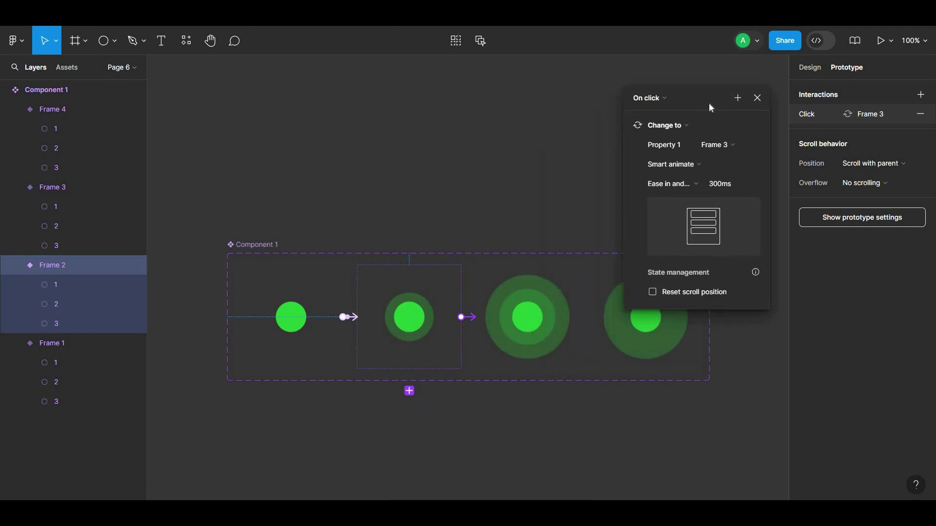
pyautogui.click(661, 106)
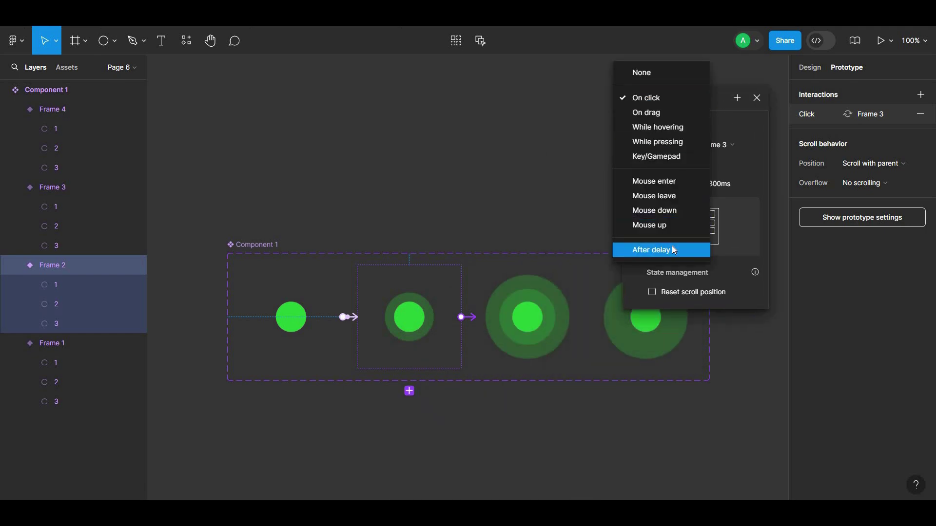
pyautogui.click(672, 250)
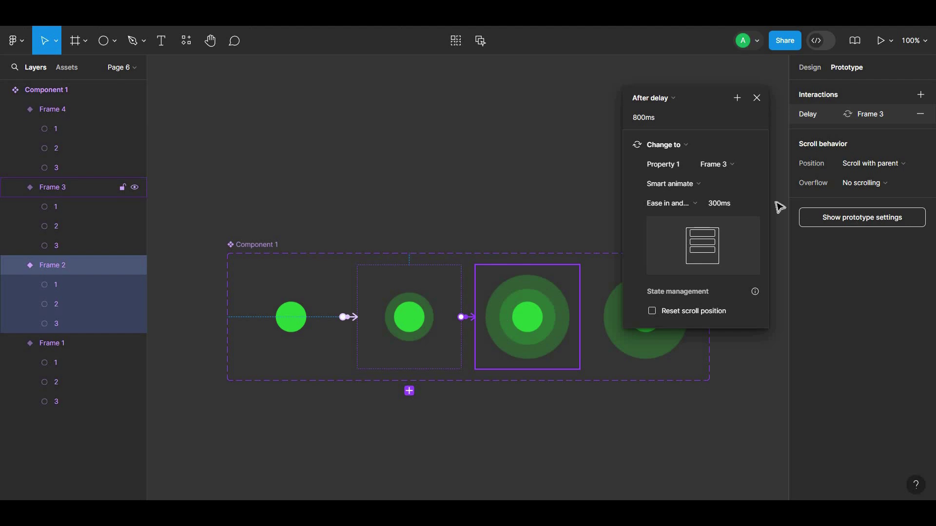
pyautogui.write('1')
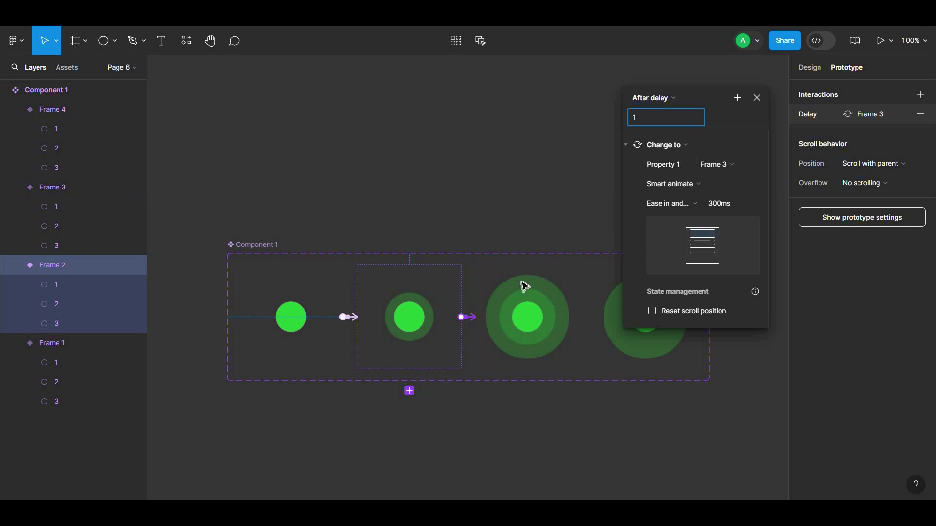
pyautogui.click(526, 292)
# Step: Link Frame 3 to Frame 4 after a 1 ms delay and choose its transition animation
pyautogui.moveTo(579, 317); pyautogui.dragTo(609, 324)
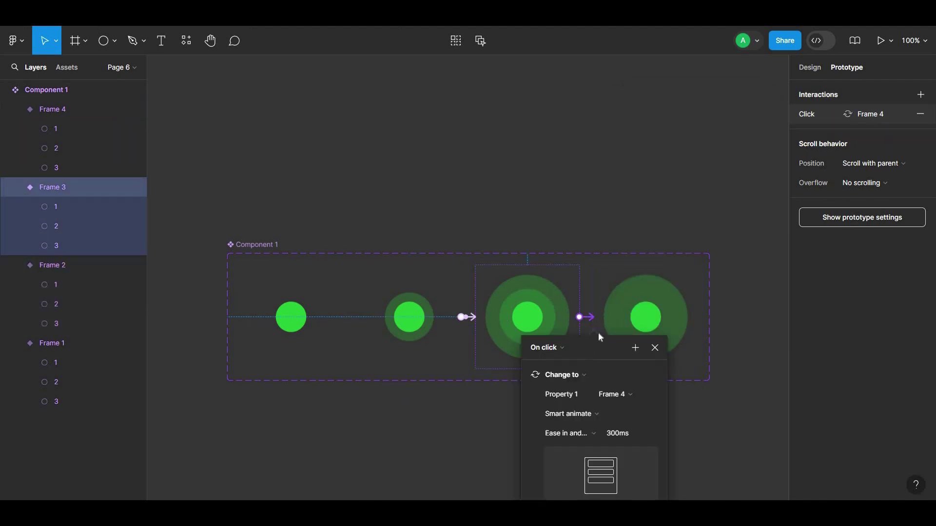
pyautogui.moveTo(566, 284); pyautogui.dragTo(747, 137)
pyautogui.click(736, 142)
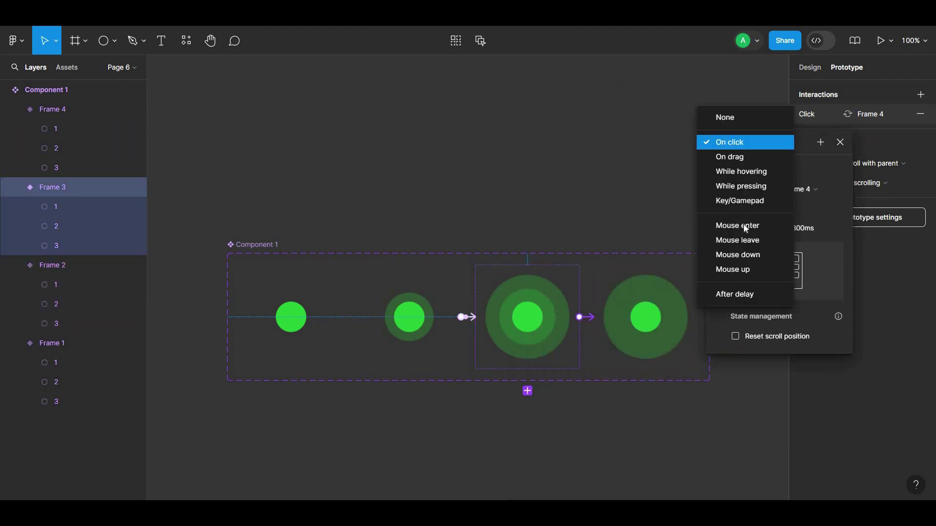
pyautogui.click(752, 293)
pyautogui.write('1')
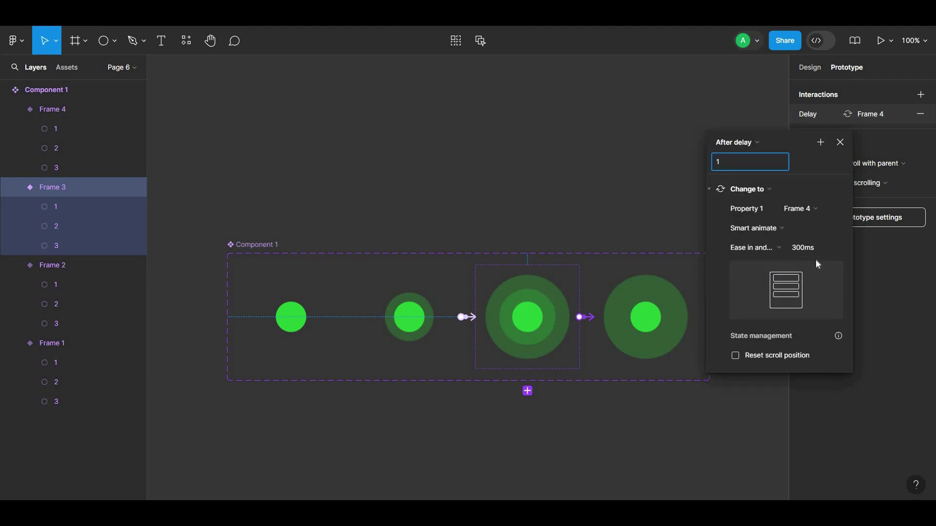
pyautogui.press('Return')
pyautogui.click(760, 229)
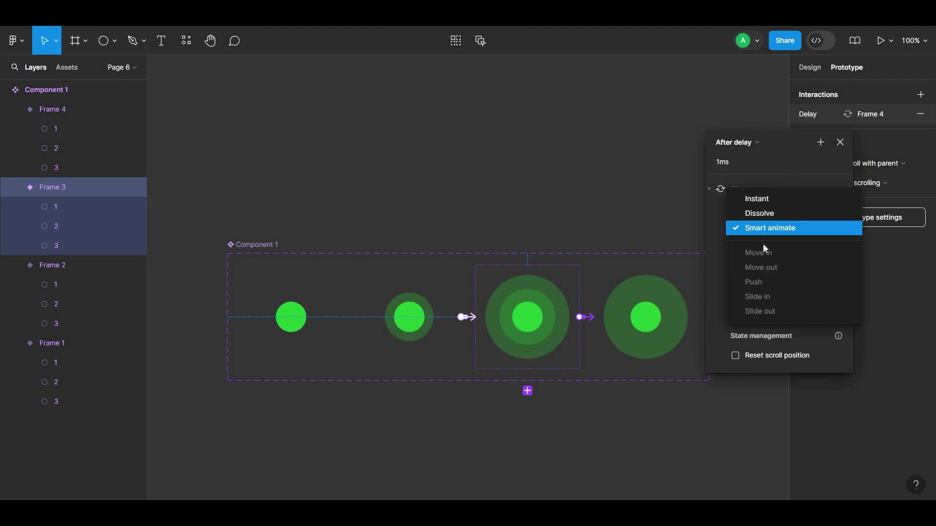
pyautogui.click(762, 215)
pyautogui.click(637, 310)
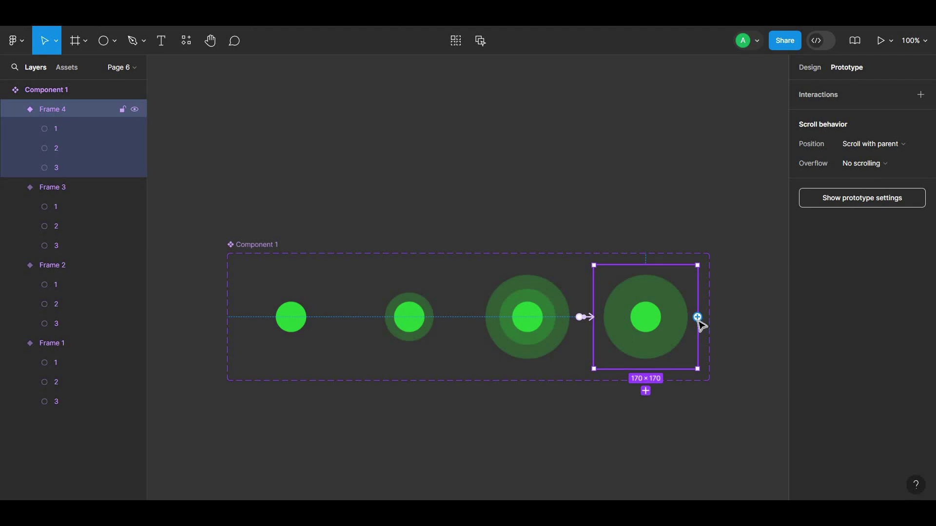
# Step: Link Frame 4 back to Frame 1 with After delay 1 ms and Smart animate
pyautogui.moveTo(698, 317); pyautogui.dragTo(331, 341)
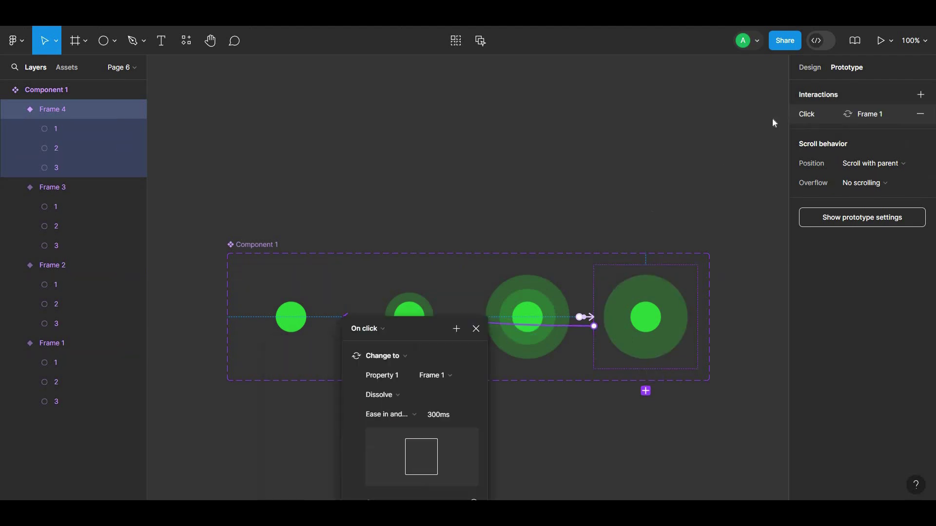
pyautogui.click(734, 104)
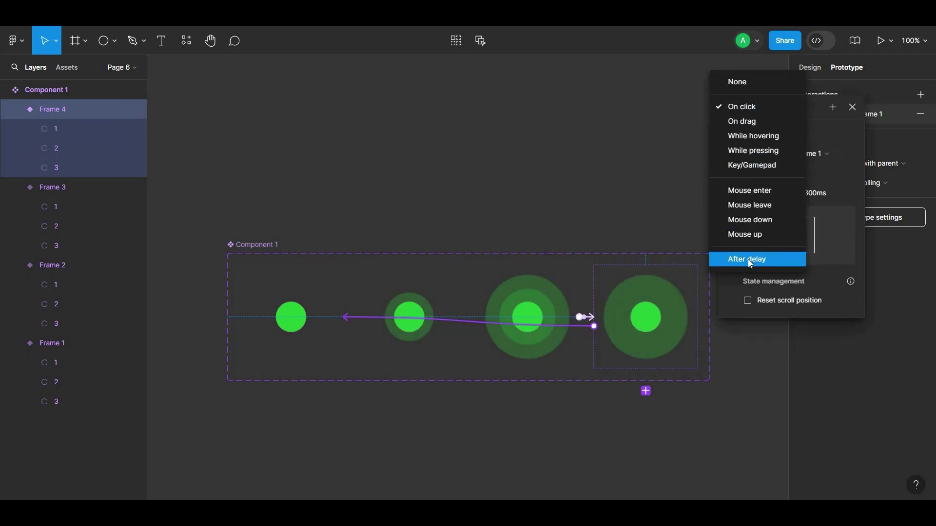
pyautogui.click(748, 259)
pyautogui.click(754, 193)
pyautogui.click(762, 209)
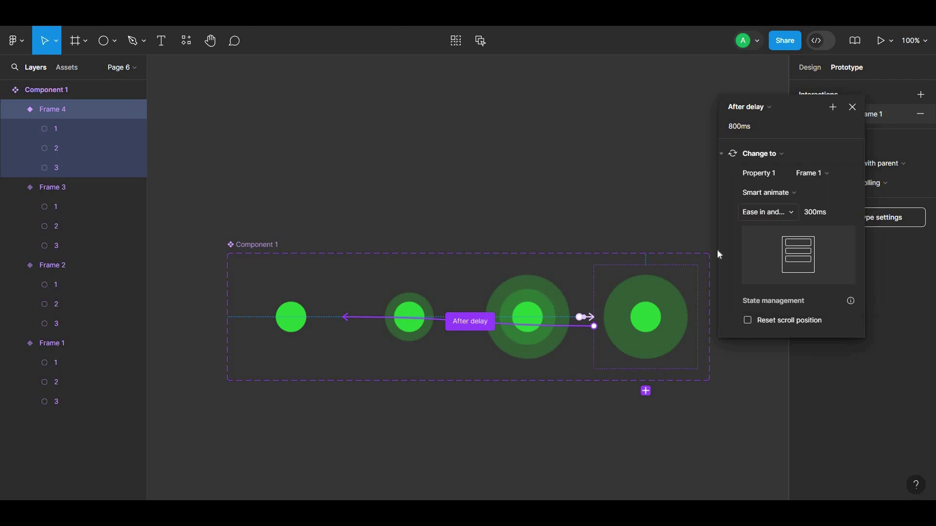
pyautogui.click(811, 214)
pyautogui.click(753, 126)
pyautogui.write('1')
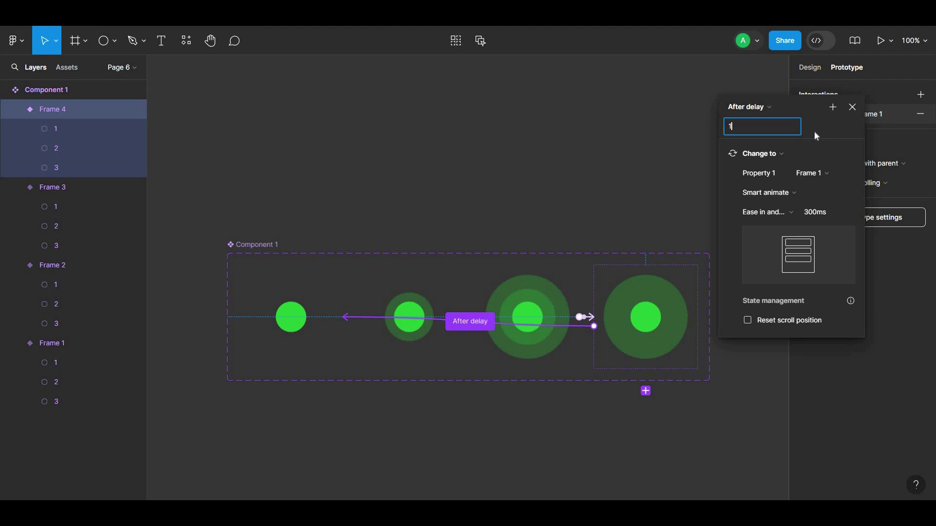
pyautogui.press('Return')
# Step: Settle the loop's easing on Ease in and out and close the interaction settings
pyautogui.click(783, 213)
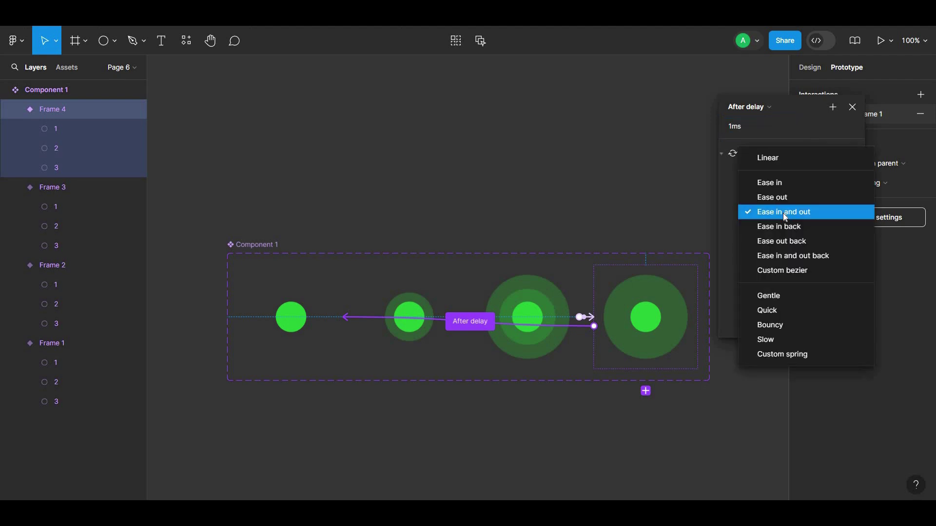
pyautogui.click(782, 212)
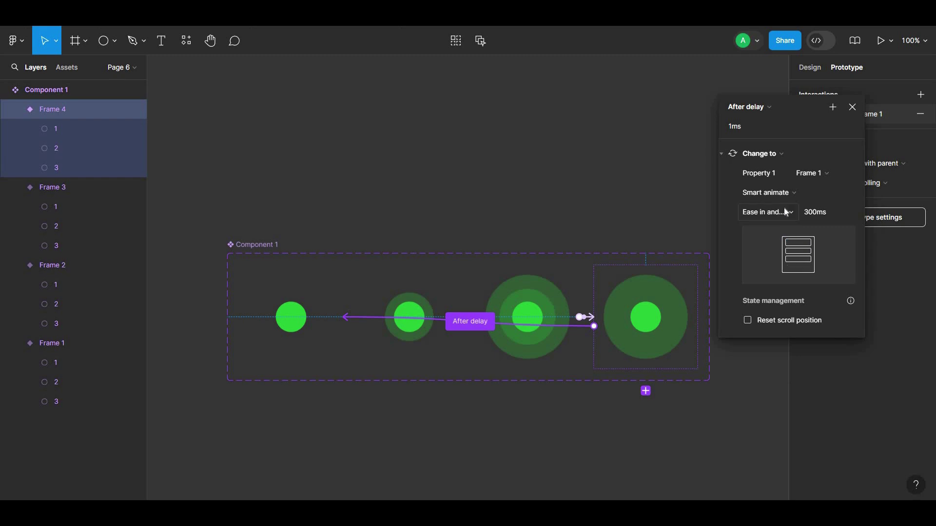
pyautogui.click(782, 220)
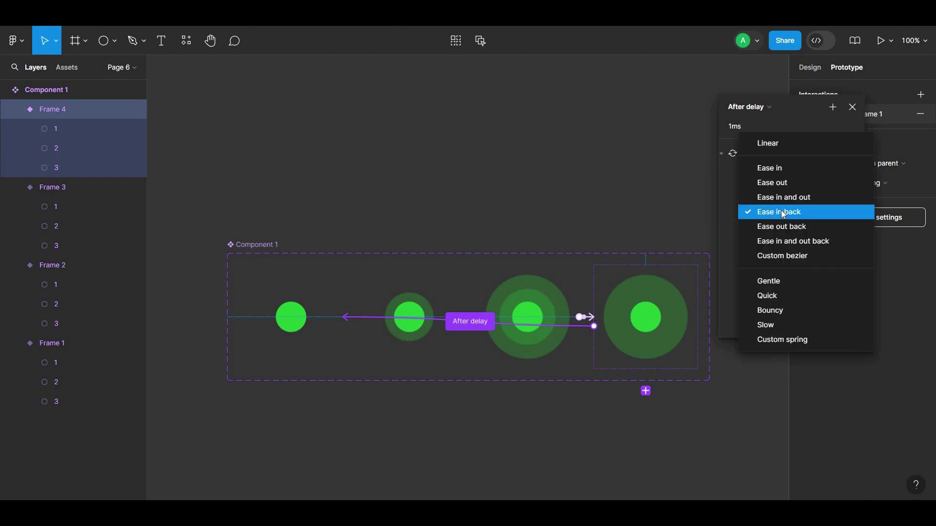
pyautogui.click(781, 207)
pyautogui.click(780, 198)
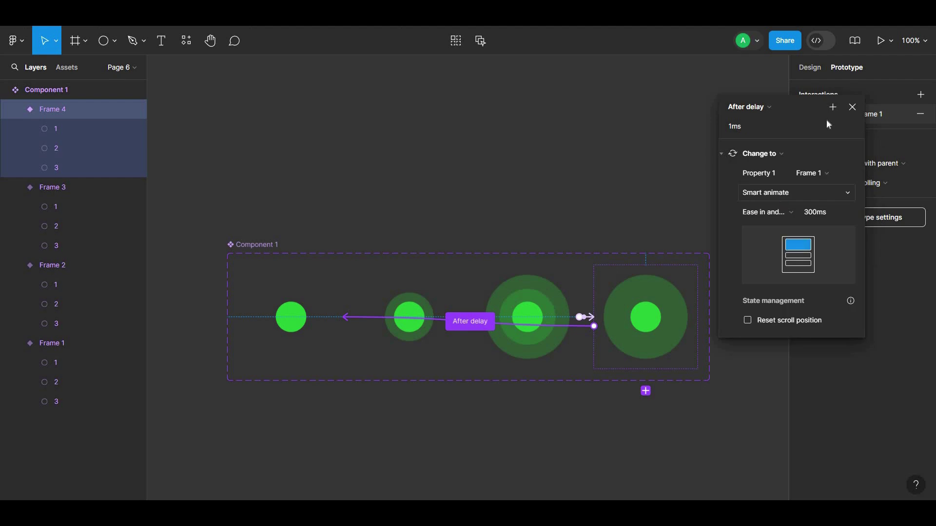
pyautogui.click(853, 108)
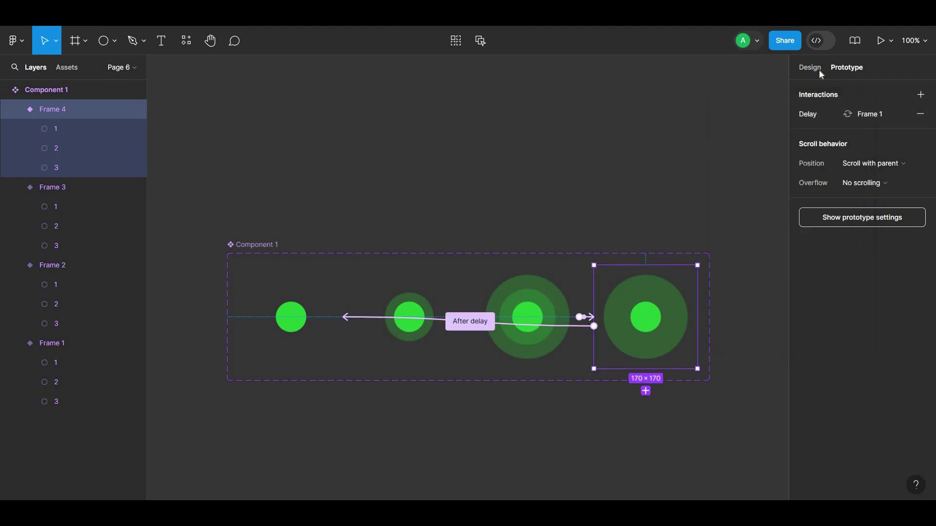
# Step: Back in design properties, select the inner circles of Frames 4 and 3
pyautogui.click(819, 70)
pyautogui.doubleClick(651, 320)
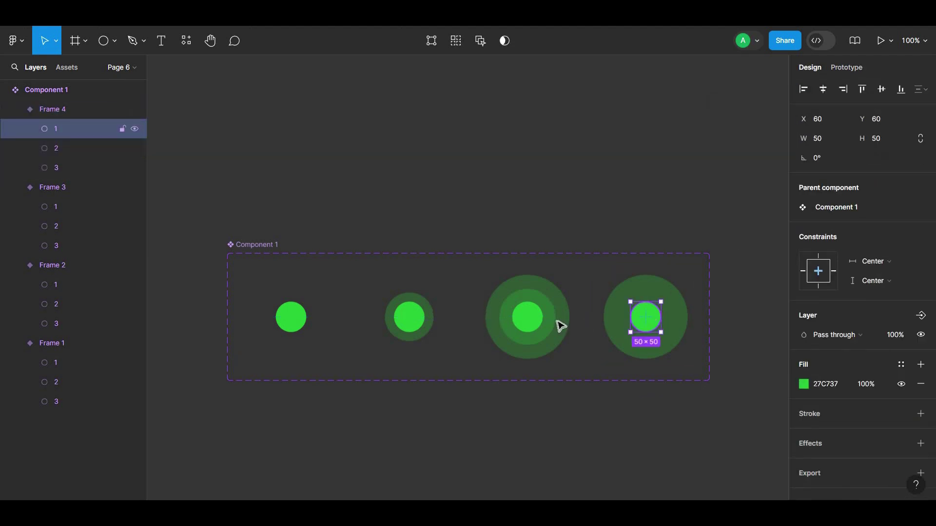
pyautogui.keyDown('shift'); pyautogui.click(523, 323); pyautogui.keyUp('shift')
# Step: Add Frames 2 and 1 inner circles to the selection and give all four an Inner shadow
pyautogui.keyDown('shift'); pyautogui.click(413, 320); pyautogui.keyUp('shift')
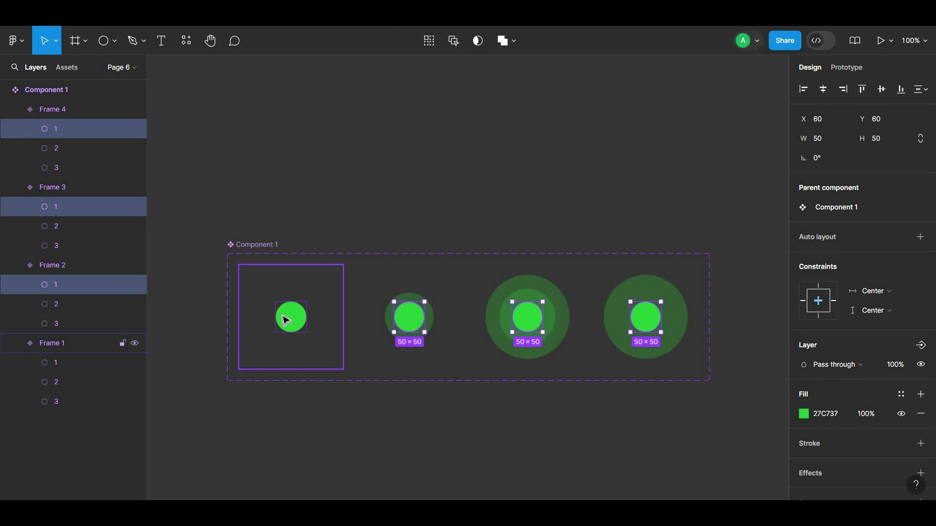
pyautogui.keyDown('shift'); pyautogui.click(287, 318); pyautogui.keyUp('shift')
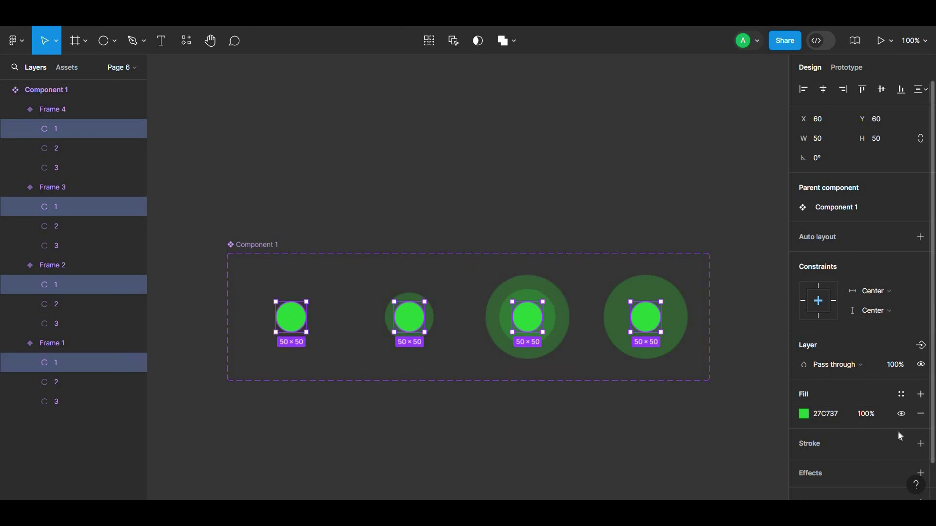
pyautogui.scroll(-2, 900, 436)
pyautogui.click(921, 431)
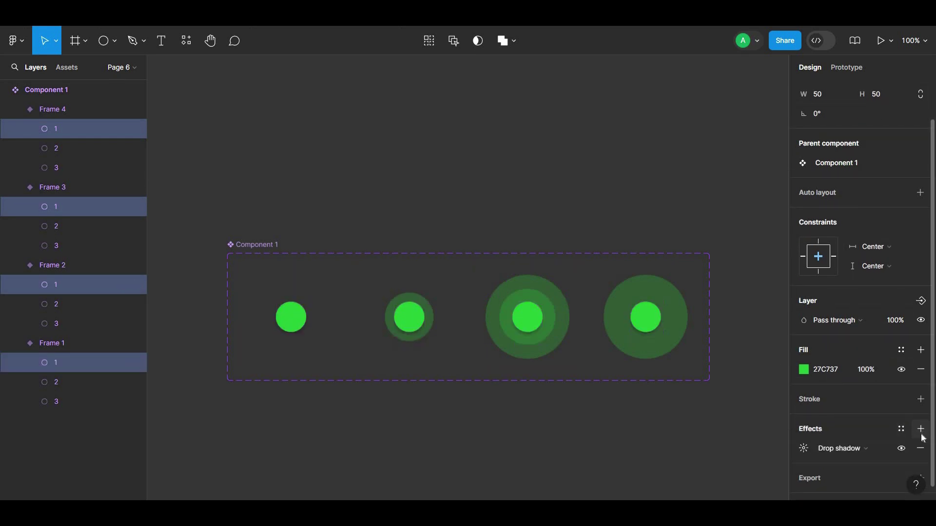
pyautogui.click(873, 451)
pyautogui.click(872, 435)
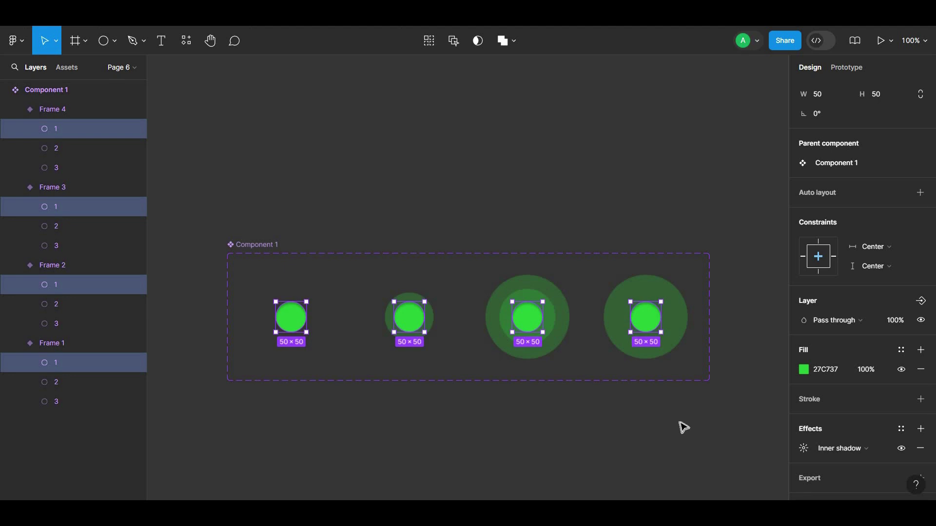
pyautogui.click(685, 424)
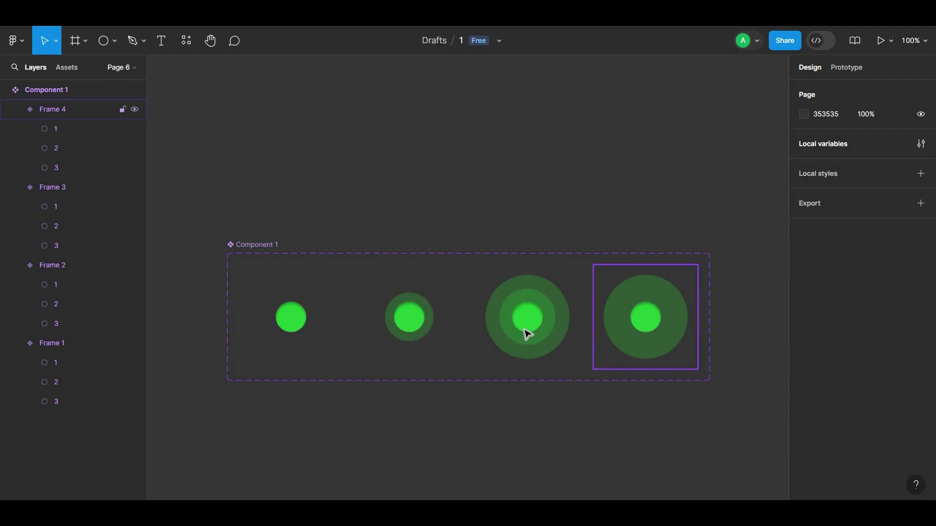
# Step: Select circles across Frames 2, 3 and 4, then clear that selection
pyautogui.doubleClick(429, 327)
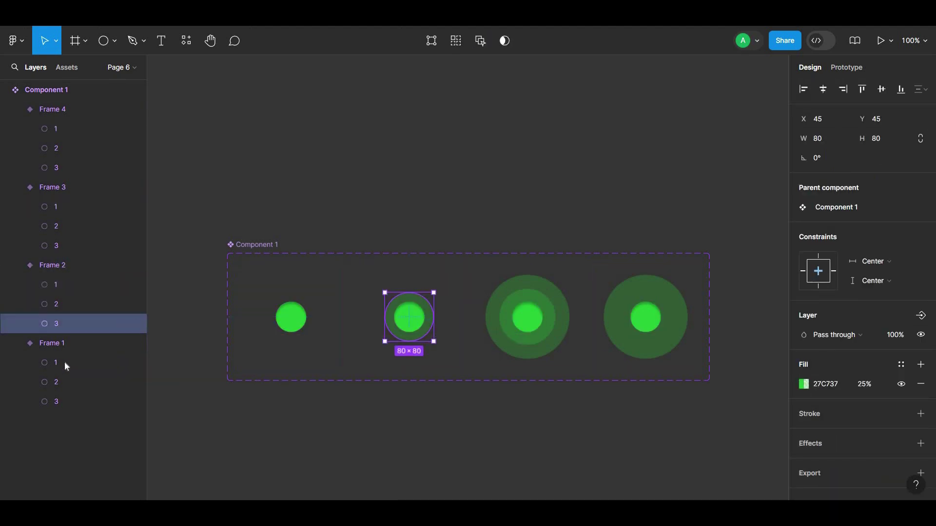
pyautogui.keyDown('shift'); pyautogui.click(69, 288); pyautogui.keyUp('shift')
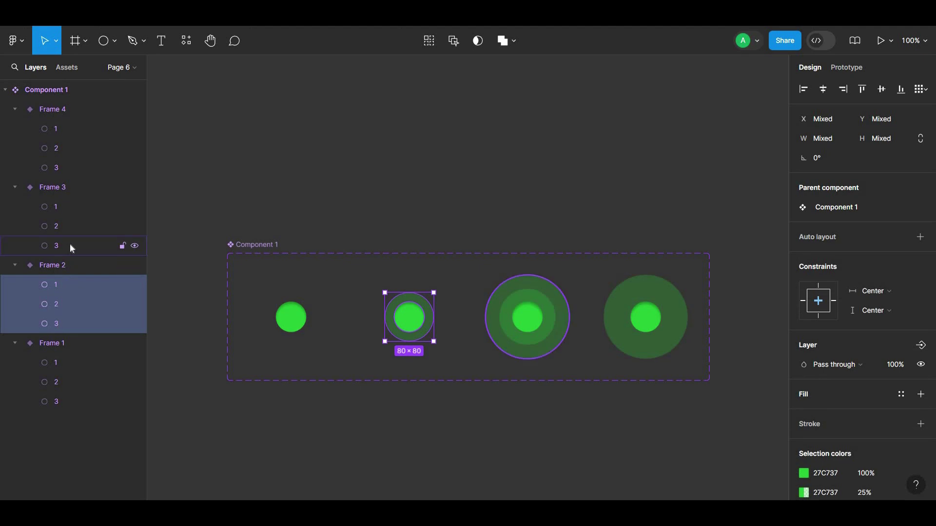
pyautogui.keyDown('shift'); pyautogui.click(69, 243); pyautogui.keyUp('shift')
pyautogui.keyDown('shift'); pyautogui.click(66, 225); pyautogui.keyUp('shift')
pyautogui.keyDown('shift'); pyautogui.click(66, 209); pyautogui.keyUp('shift')
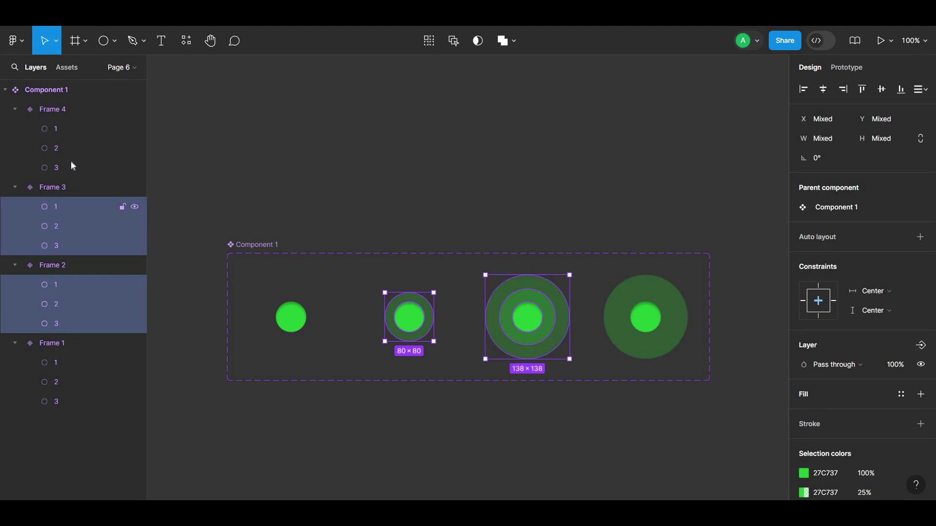
pyautogui.keyDown('shift'); pyautogui.click(72, 167); pyautogui.keyUp('shift')
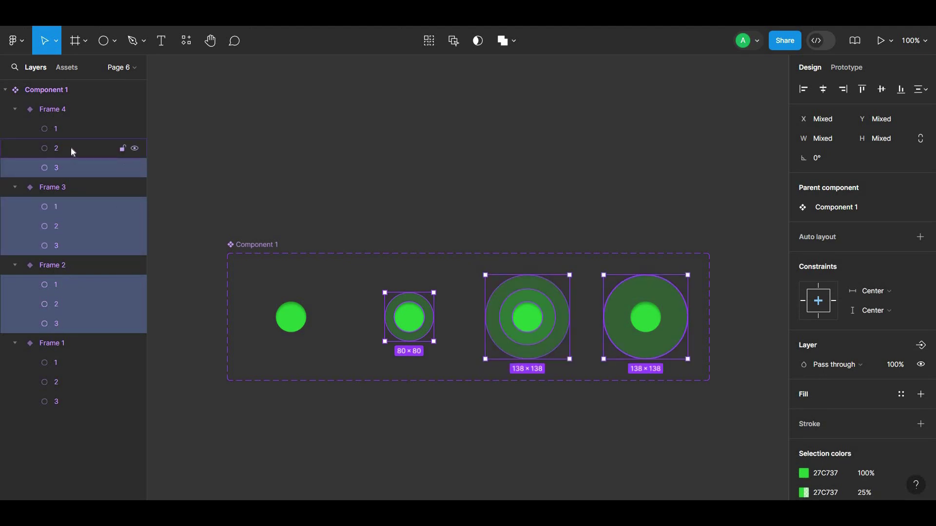
pyautogui.click(196, 248)
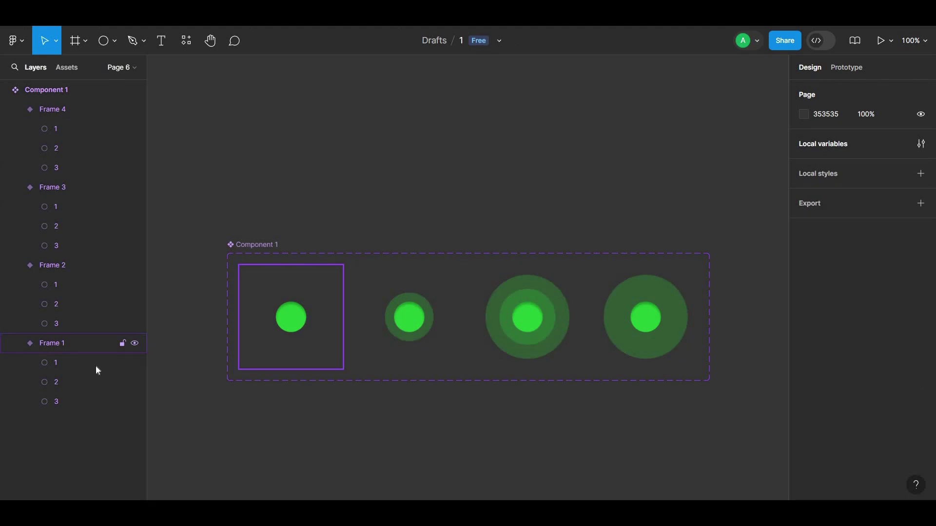
# Step: Select rings 2 and 3 in Frames 2, 3 and 4 of Component 1
pyautogui.click(54, 363)
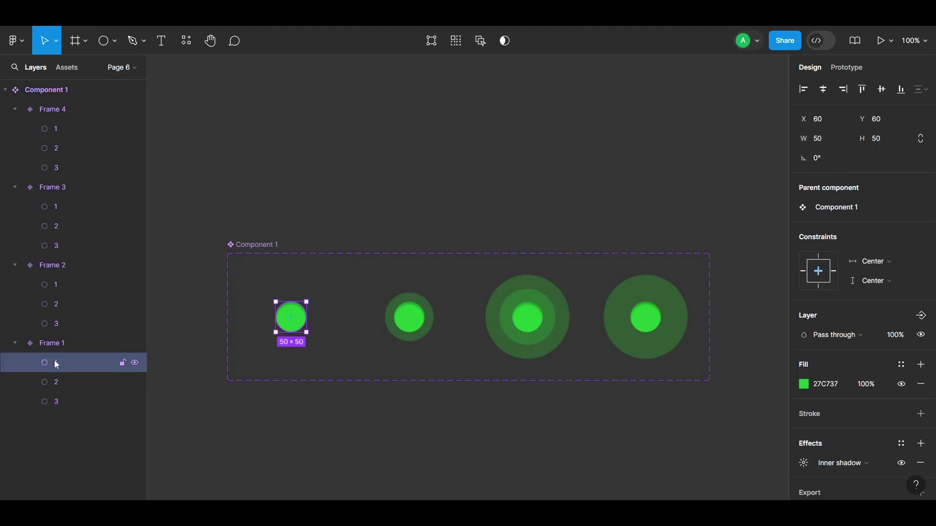
pyautogui.click(70, 322)
pyautogui.click(68, 382)
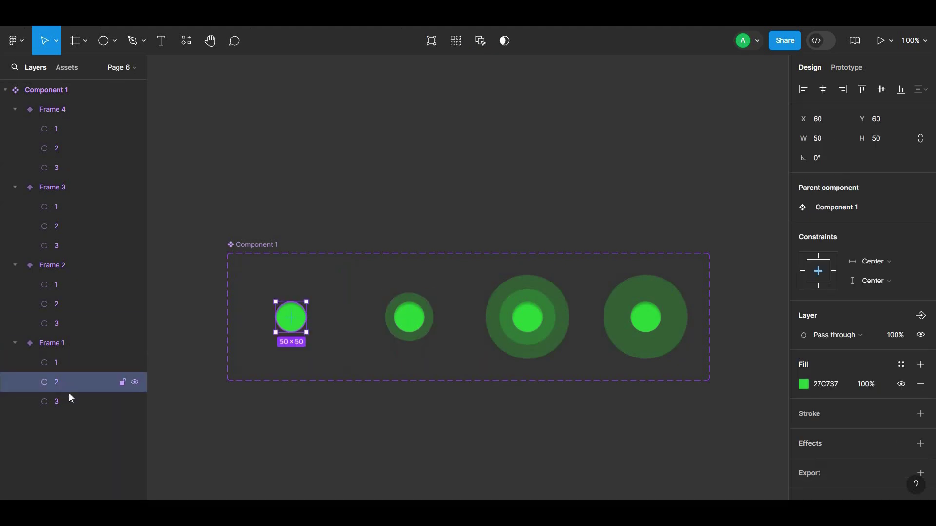
pyautogui.click(63, 322)
pyautogui.keyDown('shift'); pyautogui.click(60, 303); pyautogui.keyUp('shift')
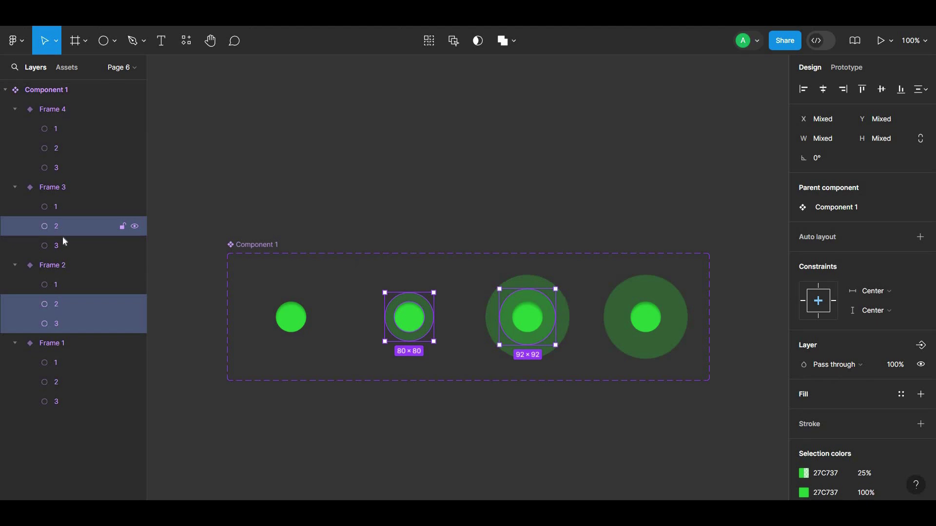
pyautogui.keyDown('shift'); pyautogui.click(64, 239); pyautogui.keyUp('shift')
pyautogui.keyDown('shift'); pyautogui.click(63, 165); pyautogui.keyUp('shift')
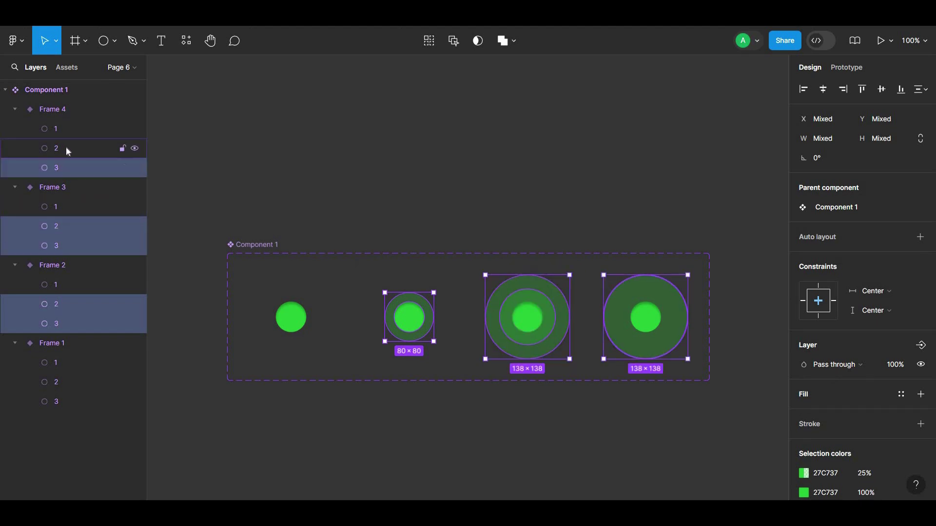
pyautogui.keyDown('shift'); pyautogui.click(65, 148); pyautogui.keyUp('shift')
pyautogui.scroll(-2, 934, 252)
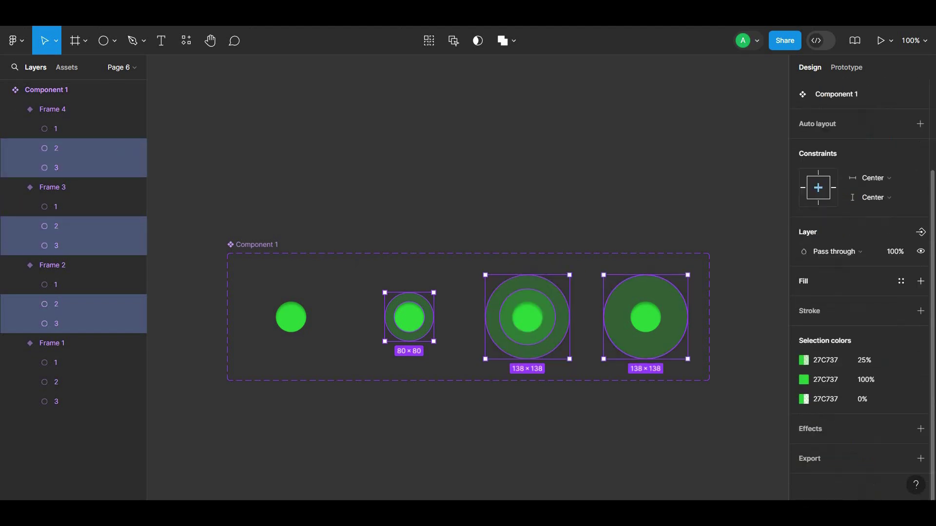
# Step: Give the selected rings an Inner shadow effect and preview the shading
pyautogui.click(921, 429)
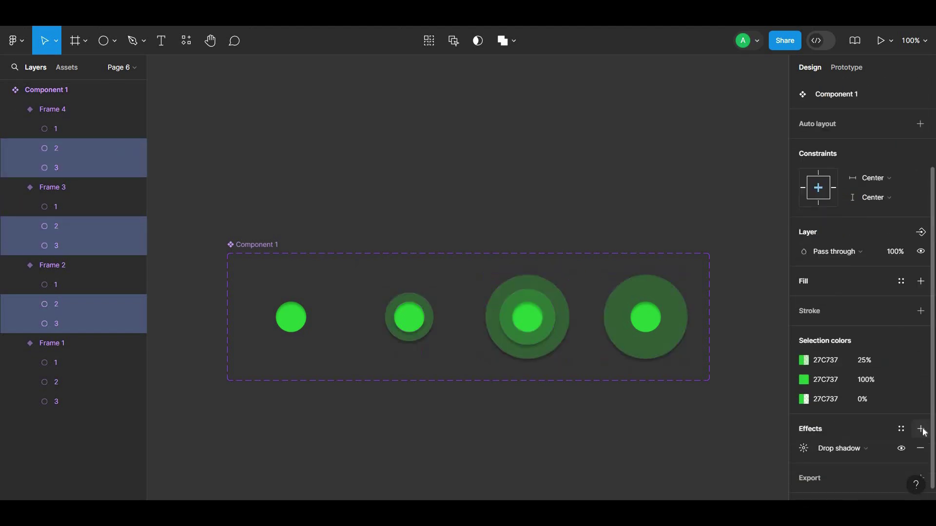
pyautogui.click(832, 447)
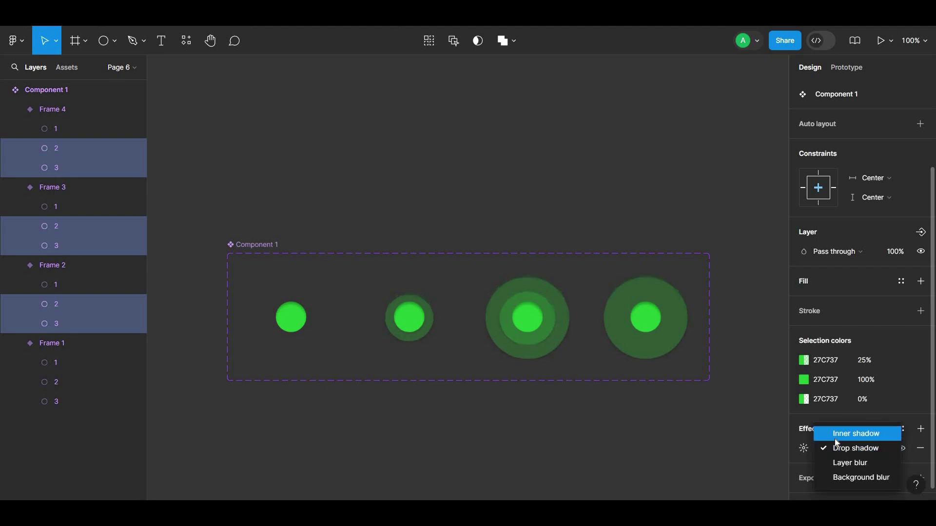
pyautogui.click(742, 421)
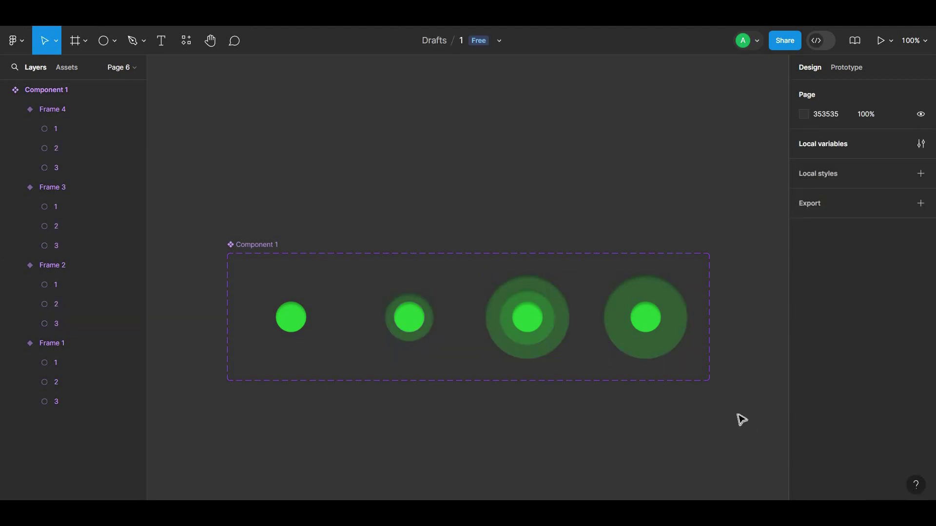
pyautogui.hotkey('ctrl', 'z')
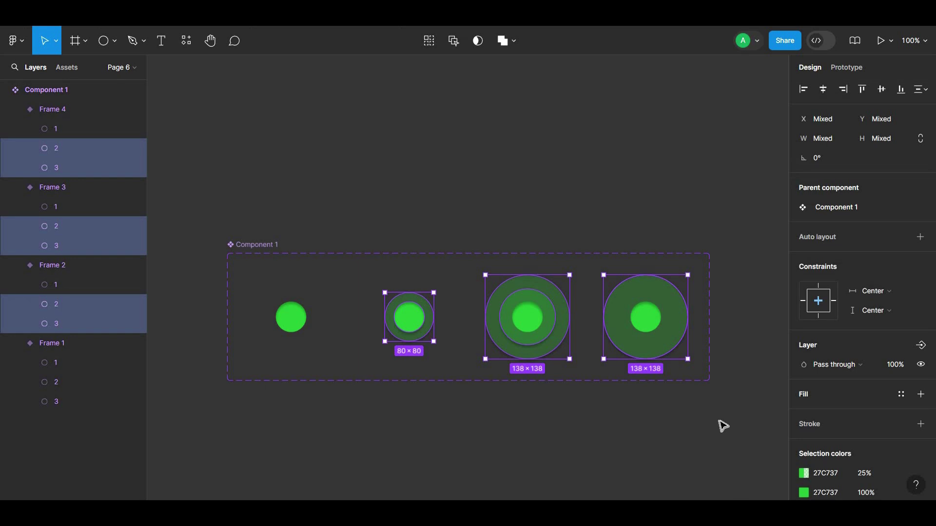
pyautogui.click(719, 422)
pyautogui.hotkey('ctrl', 'z')
# Step: Add a blank 1440×1024 Desktop - 1 frame right of Component 1 and show local Assets
pyautogui.click(712, 431)
pyautogui.moveTo(531, 234); pyautogui.dragTo(458, 237)
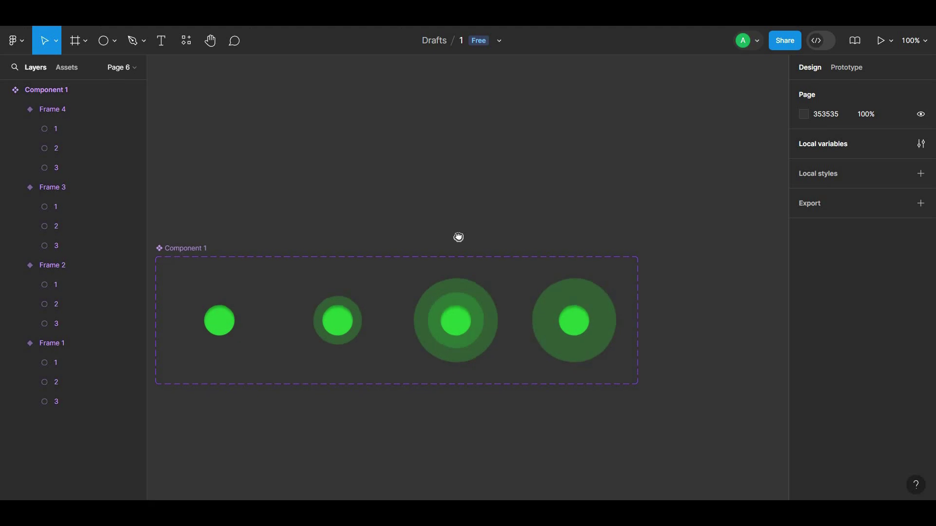
pyautogui.moveTo(367, 232); pyautogui.dragTo(131, 213)
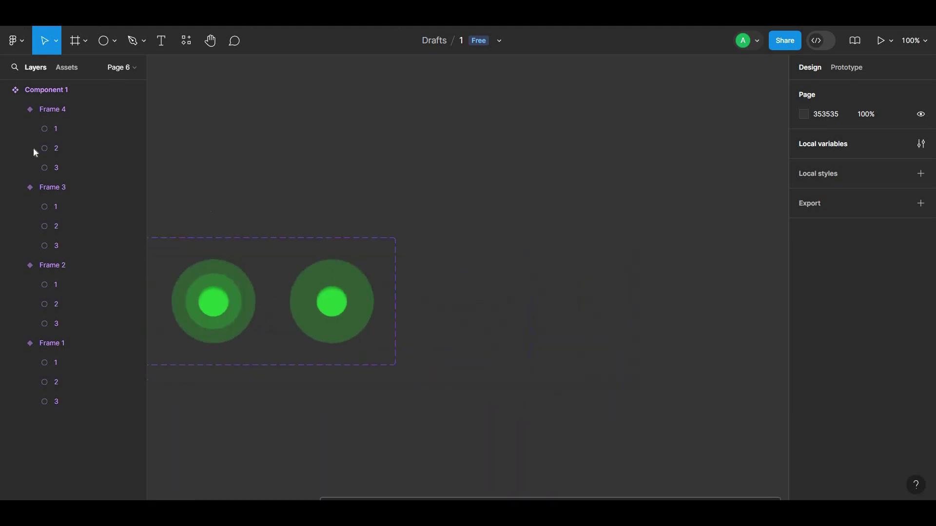
pyautogui.click(73, 41)
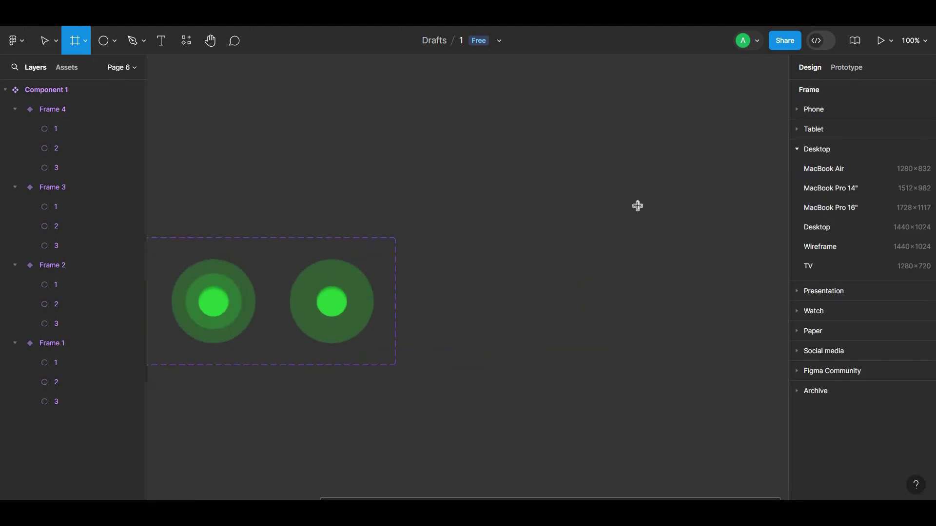
pyautogui.click(803, 227)
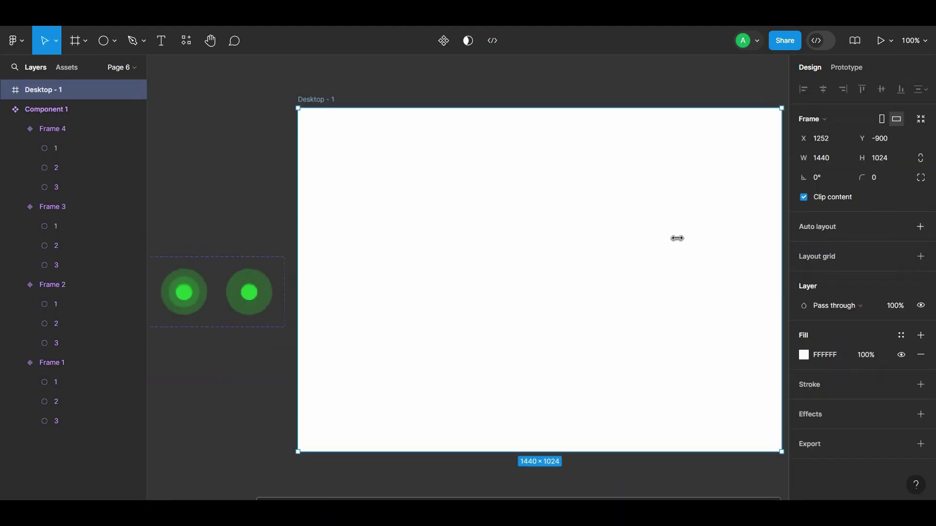
pyautogui.click(522, 80)
pyautogui.click(67, 67)
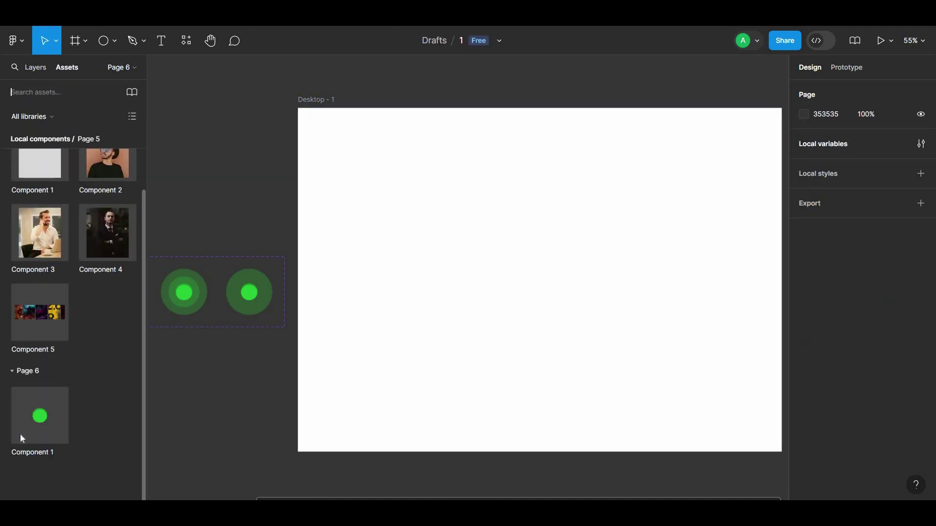
# Step: Place a Component 1 instance centred in Desktop - 1 with Center constraints
pyautogui.moveTo(19, 434); pyautogui.dragTo(584, 353)
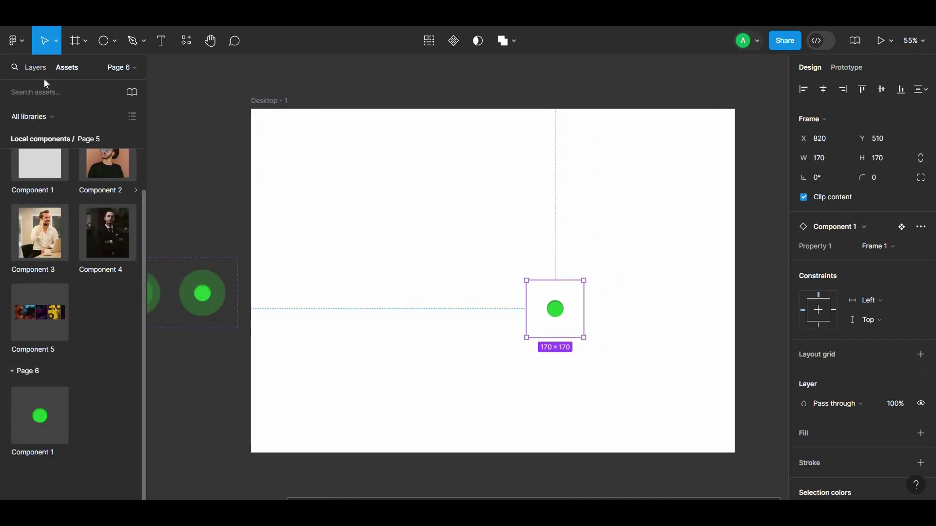
pyautogui.click(36, 67)
pyautogui.press('Escape')
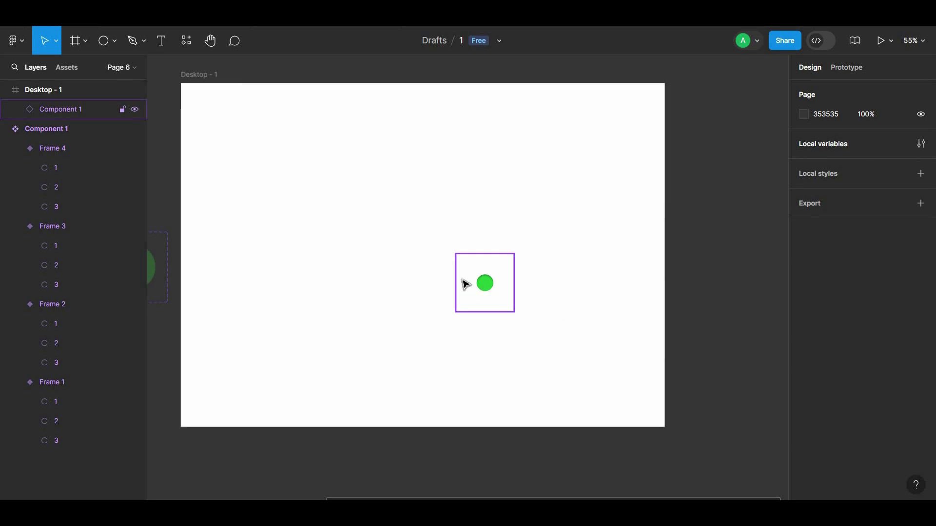
pyautogui.moveTo(464, 282); pyautogui.dragTo(423, 257)
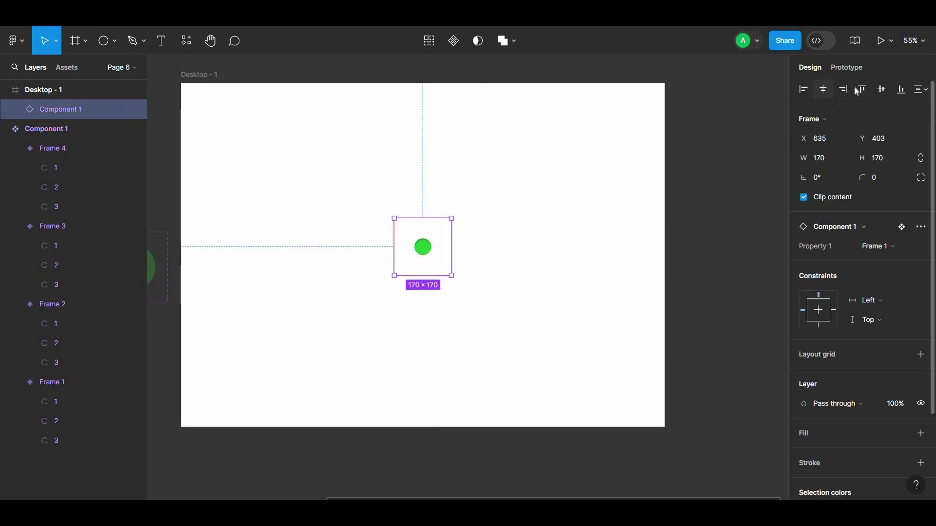
pyautogui.click(822, 89)
pyautogui.click(882, 89)
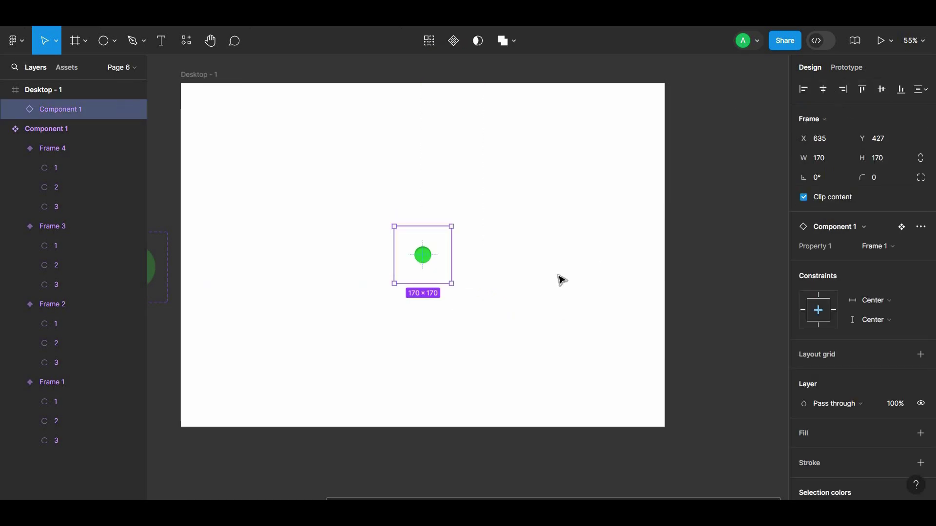
# Step: Scale the Component 1 instance up to 842×842 (4.95x) around its centre
pyautogui.click(57, 41)
pyautogui.click(67, 87)
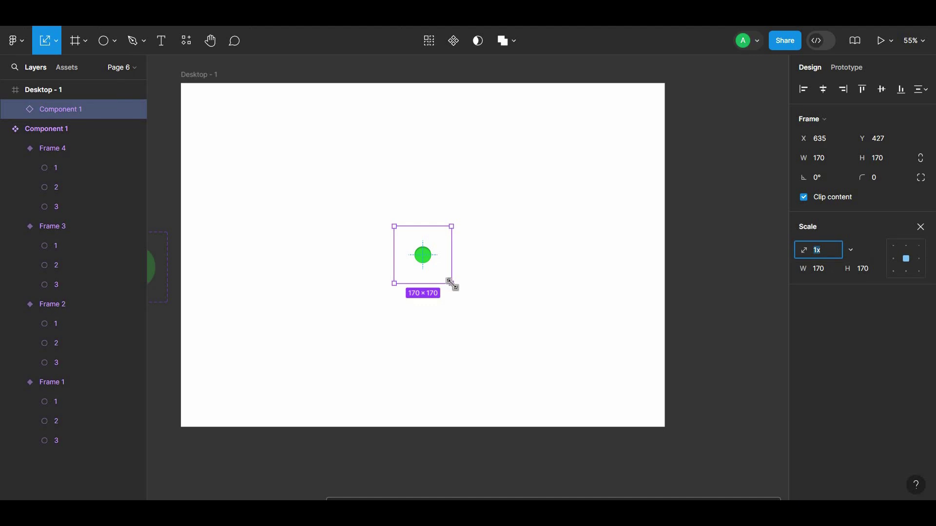
pyautogui.moveTo(452, 284); pyautogui.dragTo(559, 397)
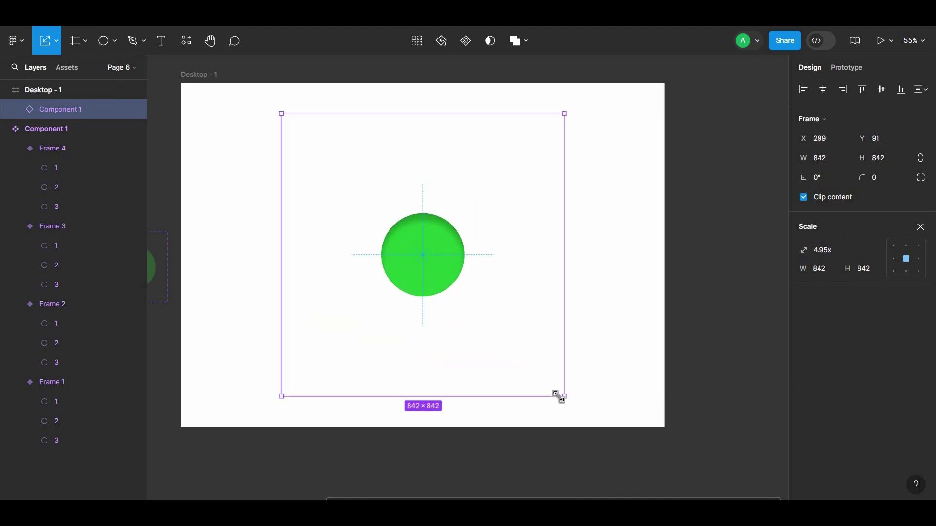
# Step: Set Desktop - 1 as the Flow 1 starting point and play its preview
pyautogui.click(200, 74)
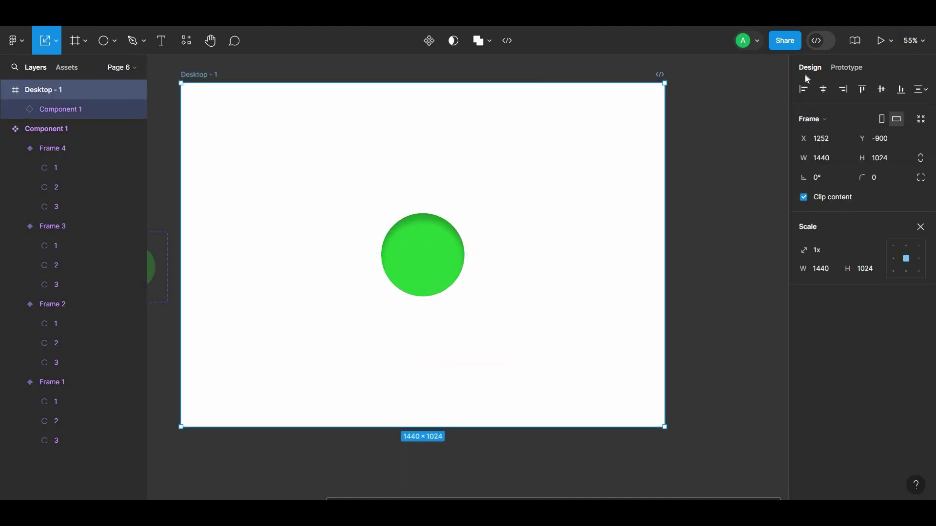
pyautogui.click(843, 71)
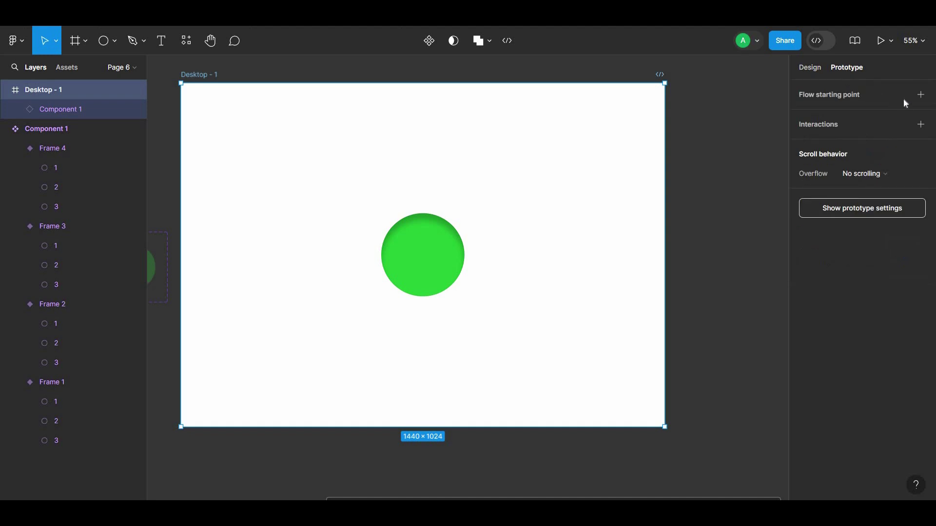
pyautogui.click(921, 95)
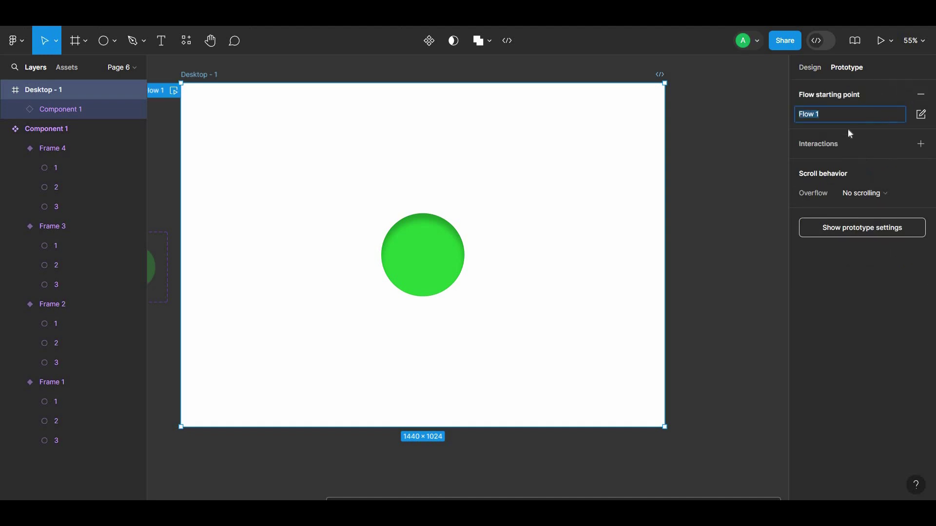
pyautogui.click(176, 92)
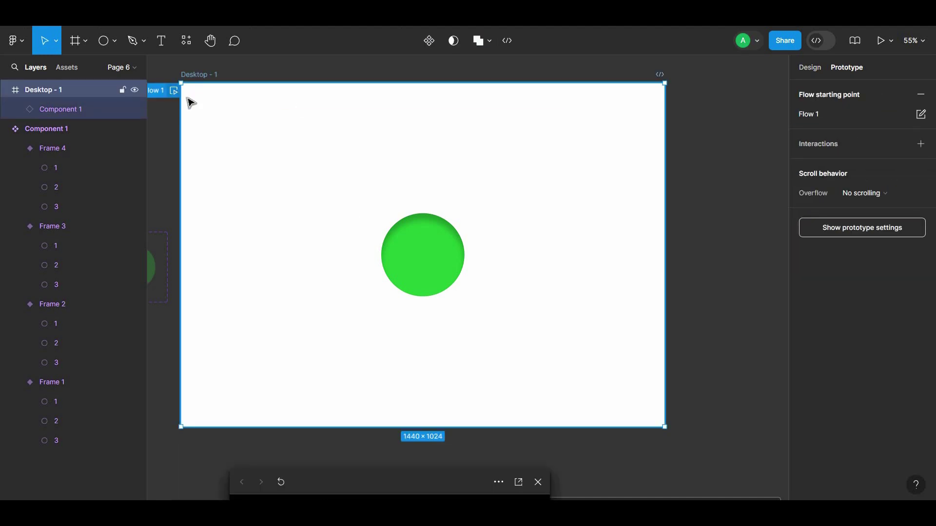